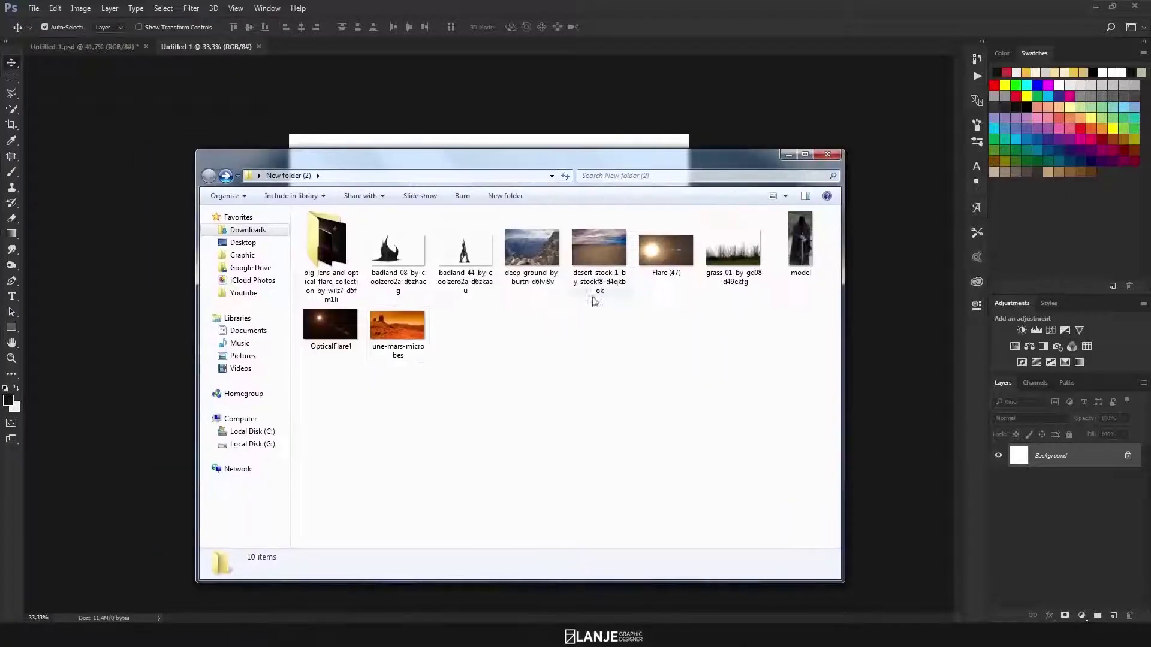
# Place desert_stock as a smart object and apply a Gaussian Blur smart filter.
pyautogui.doubleClick(629, 268)
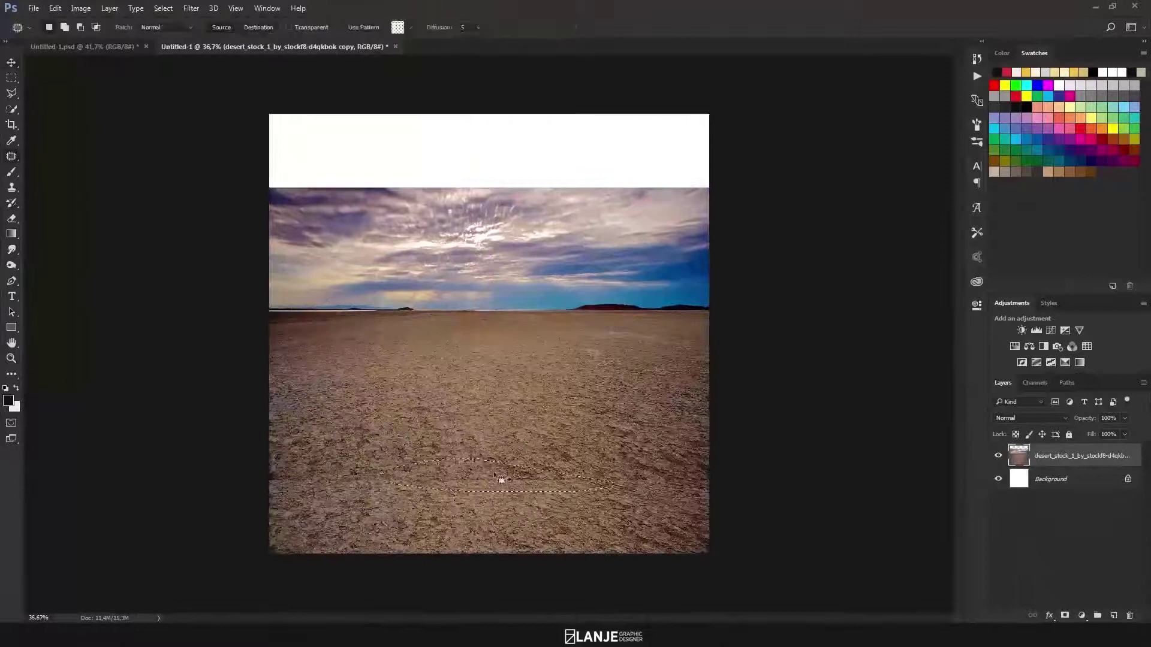
pyautogui.rightClick(1079, 455)
pyautogui.click(989, 211)
pyautogui.click(191, 9)
pyautogui.click(170, 190)
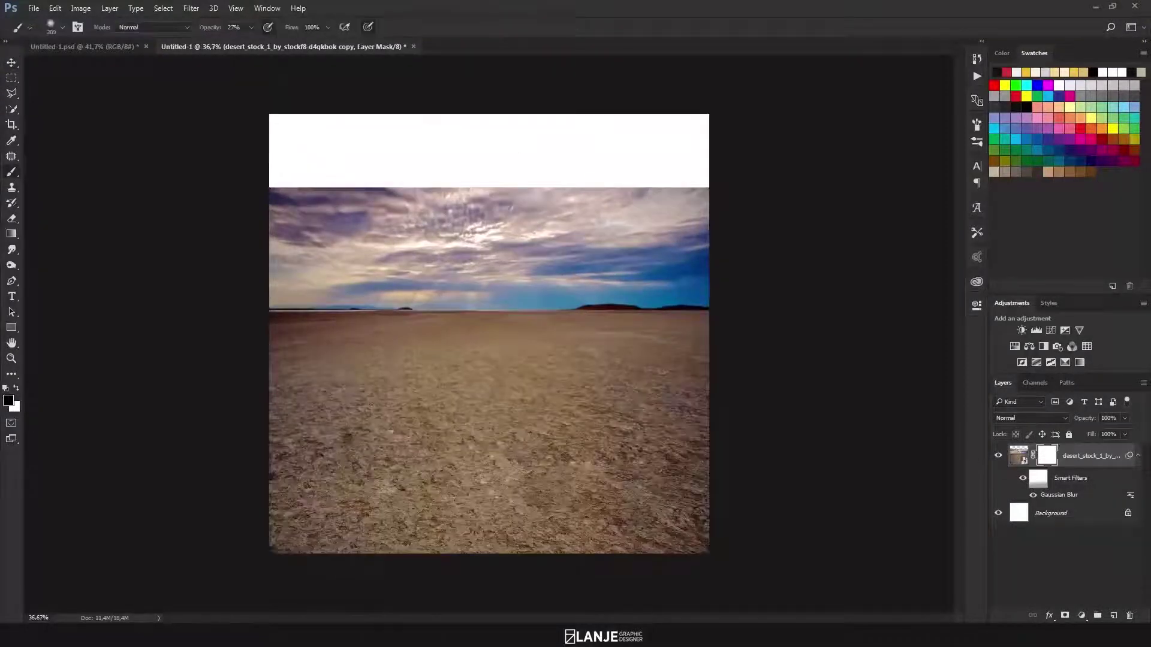
# Paint the desert layer's mask at full opacity along the horizon to blend away its sky.
pyautogui.moveTo(238, 186); pyautogui.dragTo(676, 198)
pyautogui.press('0')
pyautogui.moveTo(269, 204); pyautogui.dragTo(732, 193)
pyautogui.scroll(3, 649, 259)
pyautogui.moveTo(650, 259)
pyautogui.mouseDown()
pyautogui.moveTo(600, 287)
pyautogui.moveTo(234, 286)
pyautogui.mouseUp()
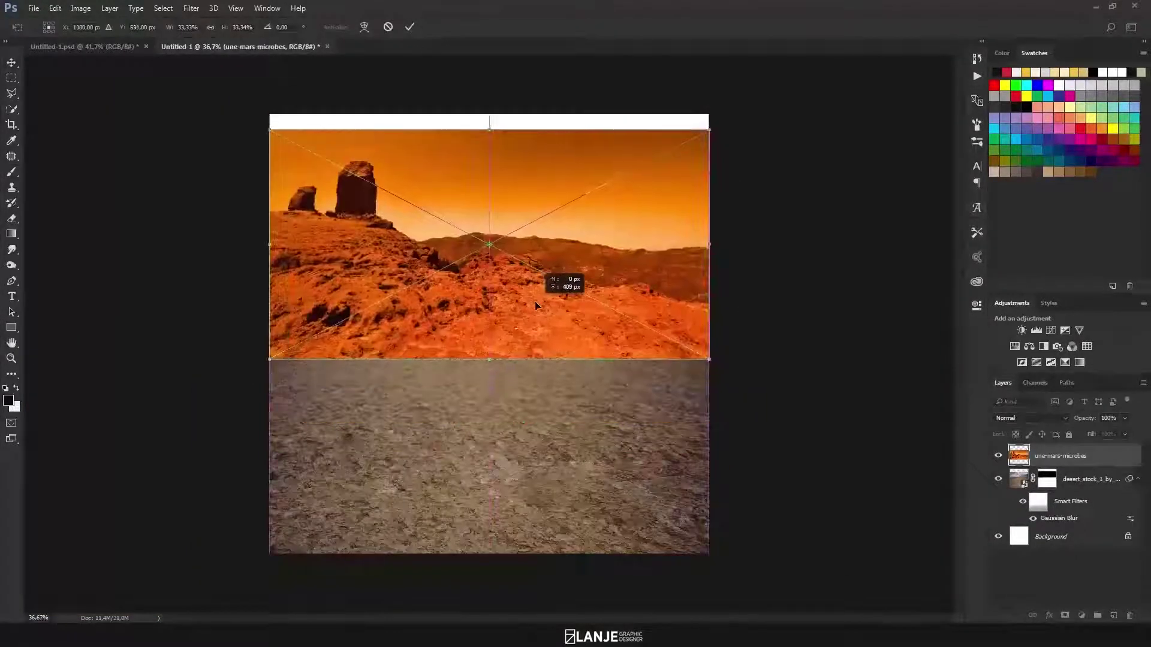
# Lower the Mars image toward the horizon and move it beneath the desert layer.
pyautogui.moveTo(534, 306); pyautogui.dragTo(535, 317)
pyautogui.press('Return')
pyautogui.hotkey('ctrl', '[')
# Desaturate the Mars image with clipped Hue/Saturation and Curves, then Gaussian-blur it.
pyautogui.click(1082, 615)
pyautogui.click(1055, 473)
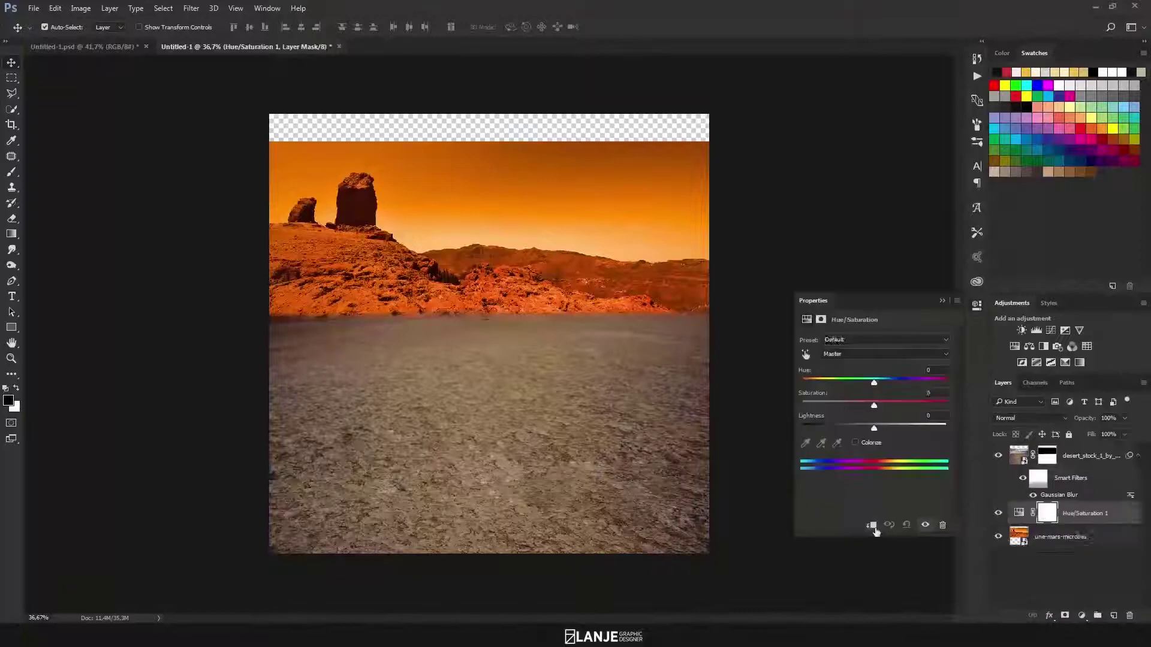
pyautogui.moveTo(875, 400); pyautogui.dragTo(822, 401)
pyautogui.click(871, 525)
pyautogui.click(1082, 615)
pyautogui.click(1055, 429)
pyautogui.click(1050, 589)
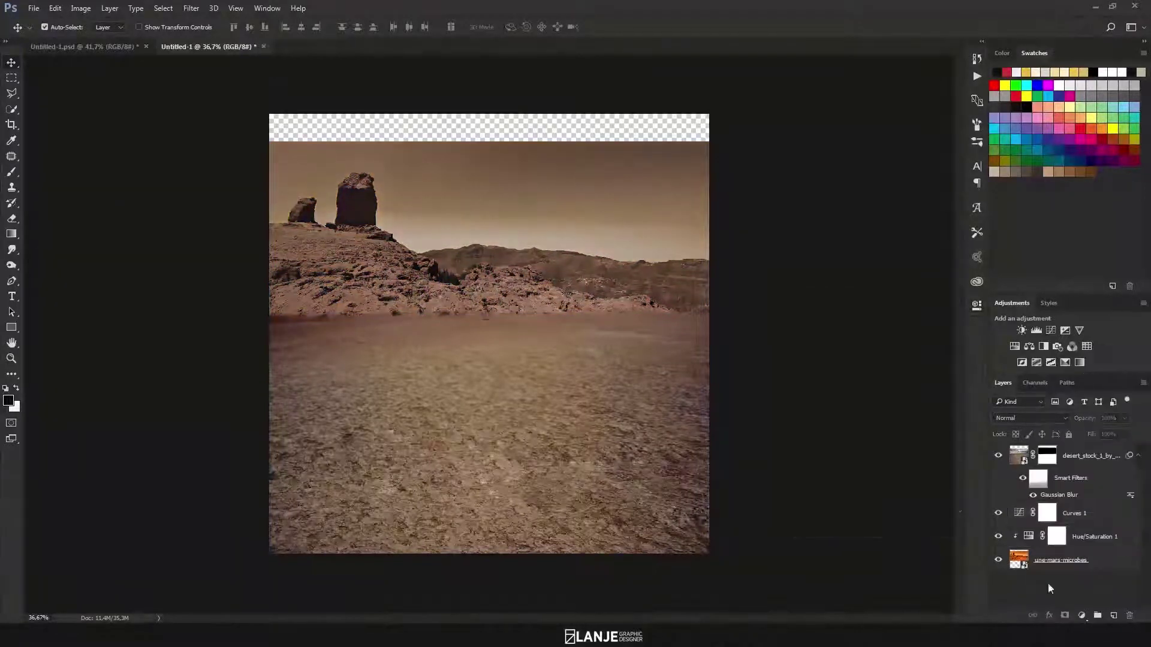
pyautogui.click(191, 8)
pyautogui.click(244, 20)
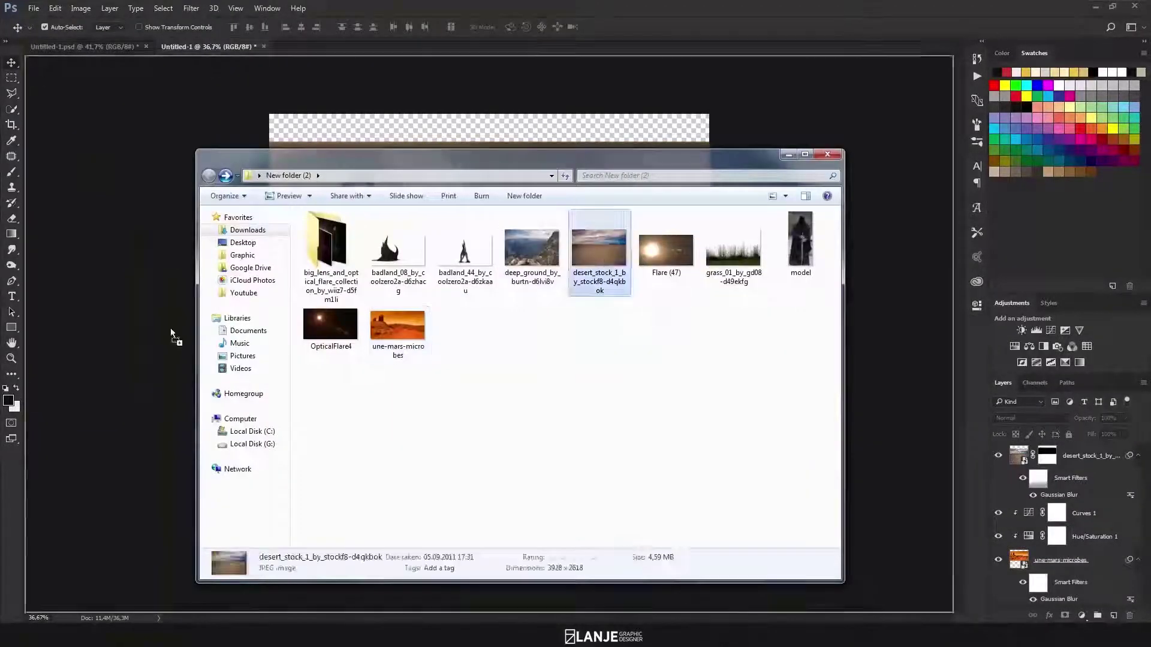
# Add a second desert photo copy with a black mask and a slightly yellow Color Balance.
pyautogui.moveTo(171, 333); pyautogui.dragTo(535, 279)
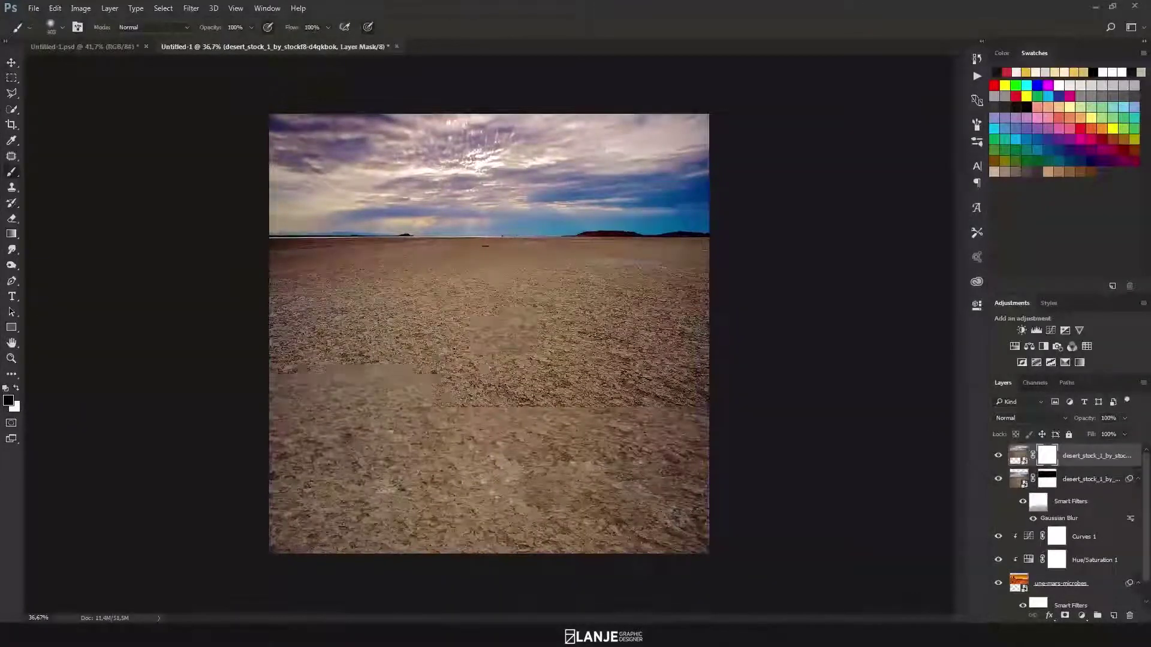
pyautogui.hotkey('ctrl', 'i')
pyautogui.press('x')
pyautogui.scroll(3, 626, 166)
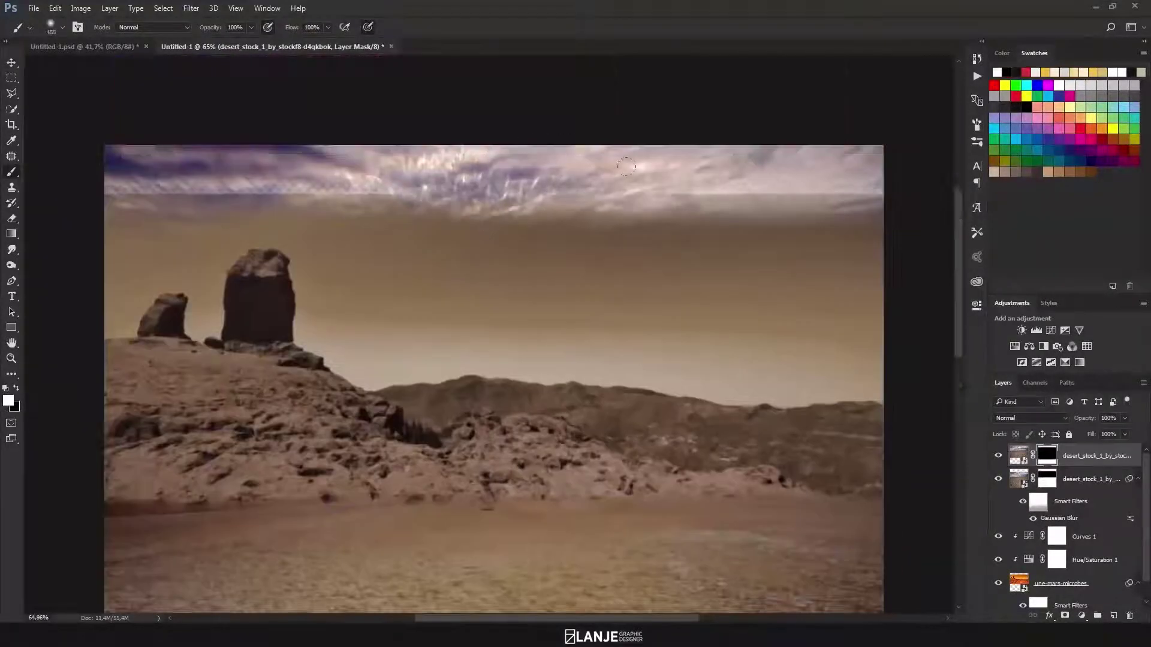
pyautogui.scroll(-5, 489, 334)
pyautogui.press('v')
pyautogui.click(1029, 346)
pyautogui.moveTo(859, 405); pyautogui.dragTo(856, 406)
# Paint the top desert copy's mask to reveal a strip of cloudy sky.
pyautogui.click(1047, 478)
pyautogui.press('b')
pyautogui.scroll(2, 564, 197)
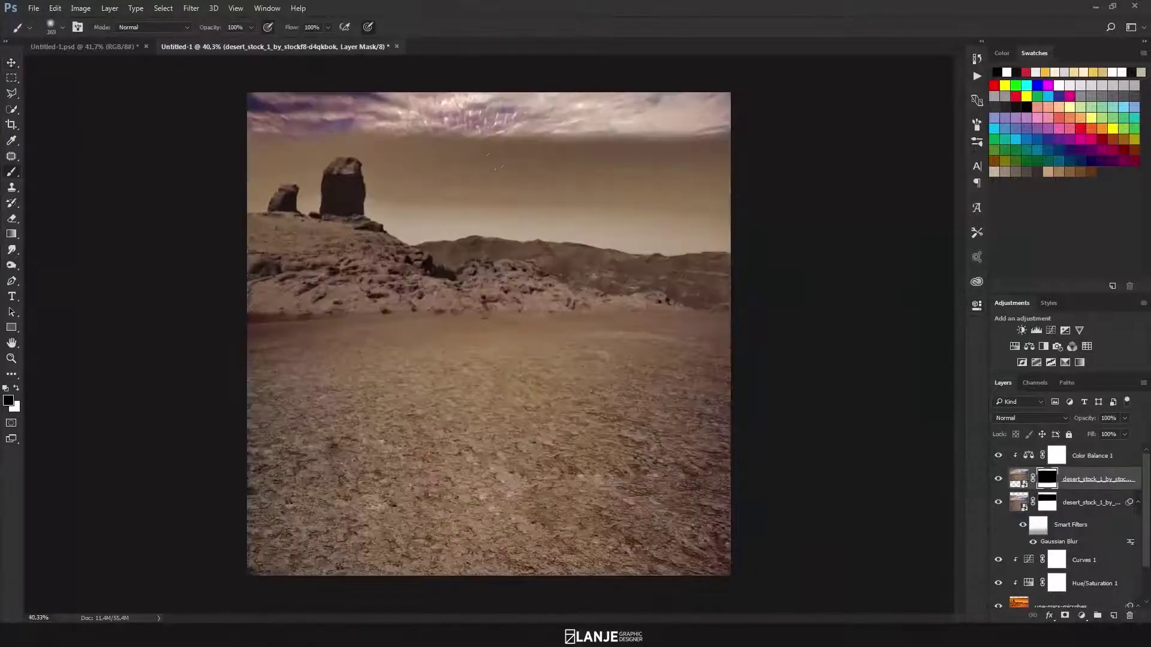
pyautogui.press('Return')
pyautogui.press('x')
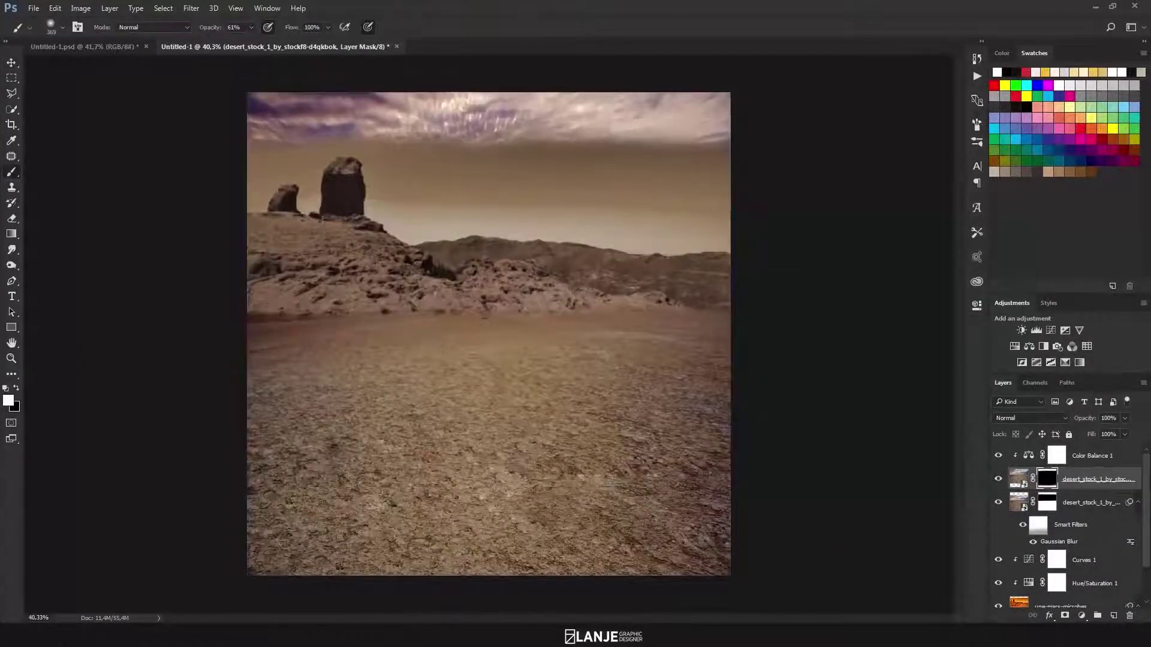
pyautogui.scroll(-3, 489, 334)
pyautogui.scroll(1, 489, 334)
pyautogui.press('v')
pyautogui.click(1061, 562)
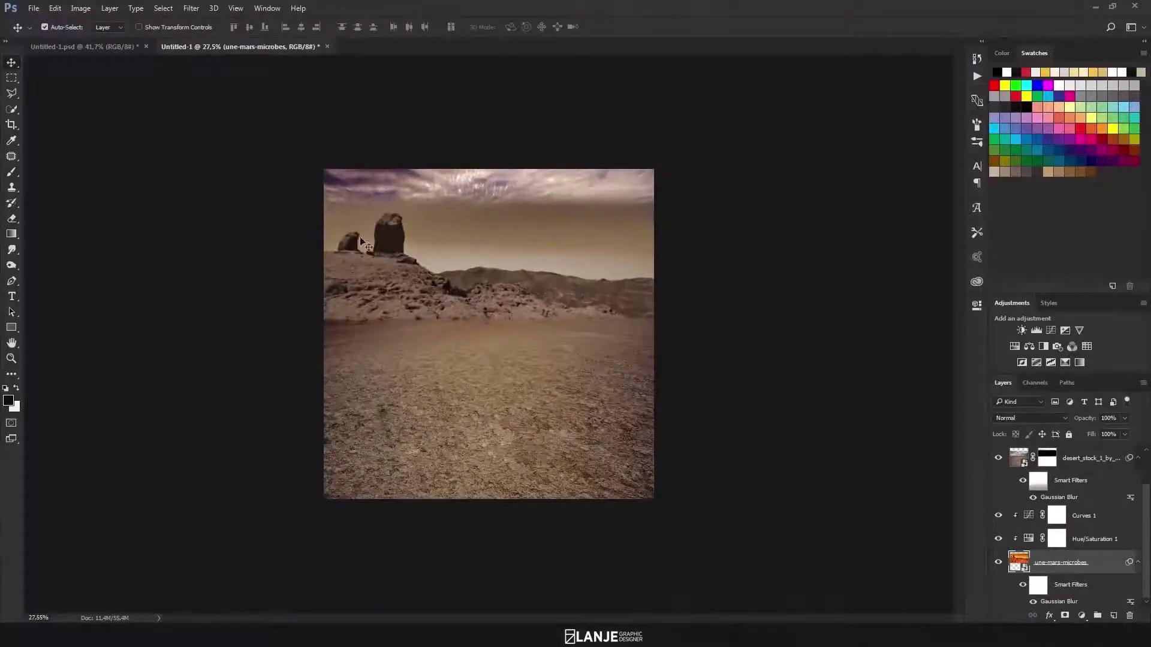
# Paint a soft cream glow across the ground with the brush.
pyautogui.scroll(1, 489, 334)
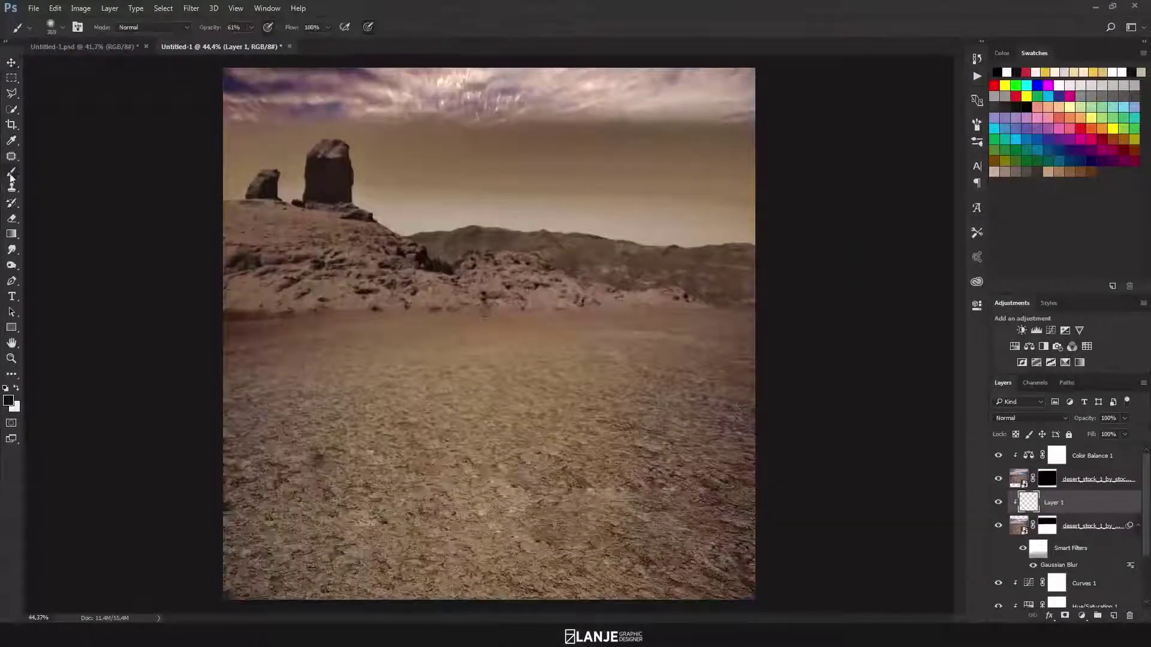
pyautogui.click(11, 174)
pyautogui.click(7, 400)
pyautogui.click(879, 366)
pyautogui.click(758, 261)
pyautogui.click(983, 237)
pyautogui.moveTo(312, 384)
pyautogui.mouseDown()
pyautogui.moveTo(388, 372)
pyautogui.moveTo(474, 383)
pyautogui.mouseUp()
# Paint orange strokes over the right side and middle of the ground.
pyautogui.click(8, 400)
pyautogui.click(820, 251)
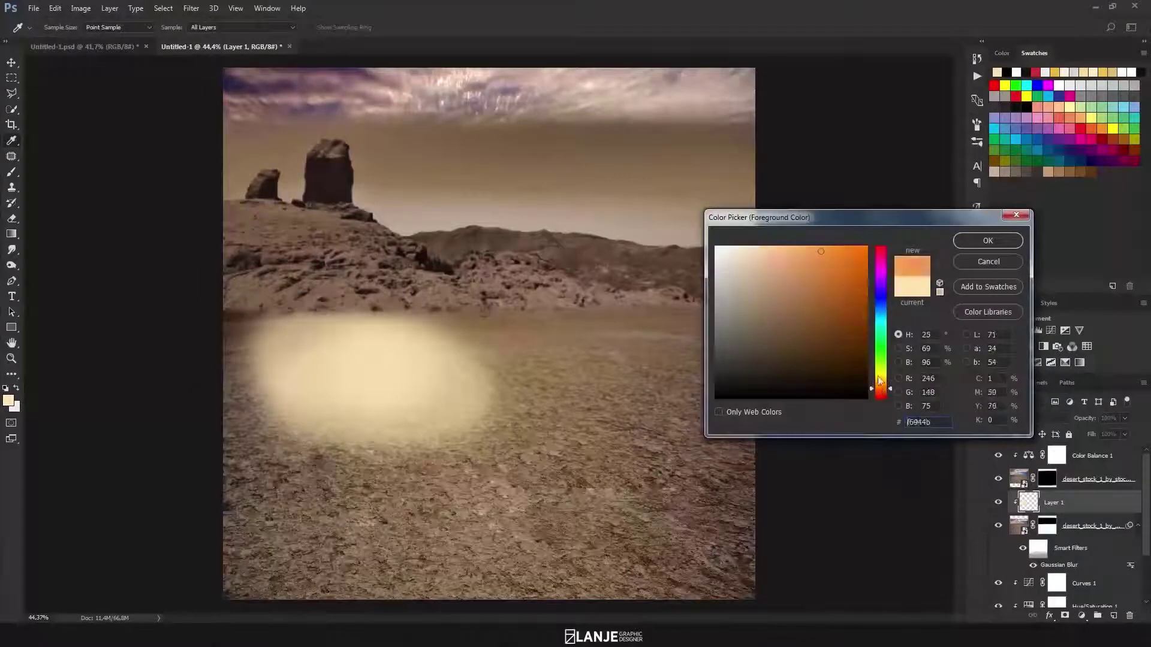
pyautogui.press('Return')
pyautogui.moveTo(694, 353); pyautogui.dragTo(599, 335)
pyautogui.click(7, 400)
pyautogui.press('Return')
pyautogui.moveTo(689, 467)
pyautogui.mouseDown()
pyautogui.moveTo(537, 328)
pyautogui.moveTo(444, 360)
pyautogui.mouseUp()
# Add lighter and white strokes across the ground.
pyautogui.click(7, 401)
pyautogui.moveTo(516, 360); pyautogui.dragTo(269, 456)
pyautogui.click(8, 400)
pyautogui.moveTo(623, 420); pyautogui.dragTo(455, 468)
pyautogui.click(1040, 418)
# Change the paint layer's blend mode and mute it with a Hue/Saturation adjustment.
pyautogui.click(1019, 394)
pyautogui.click(1015, 346)
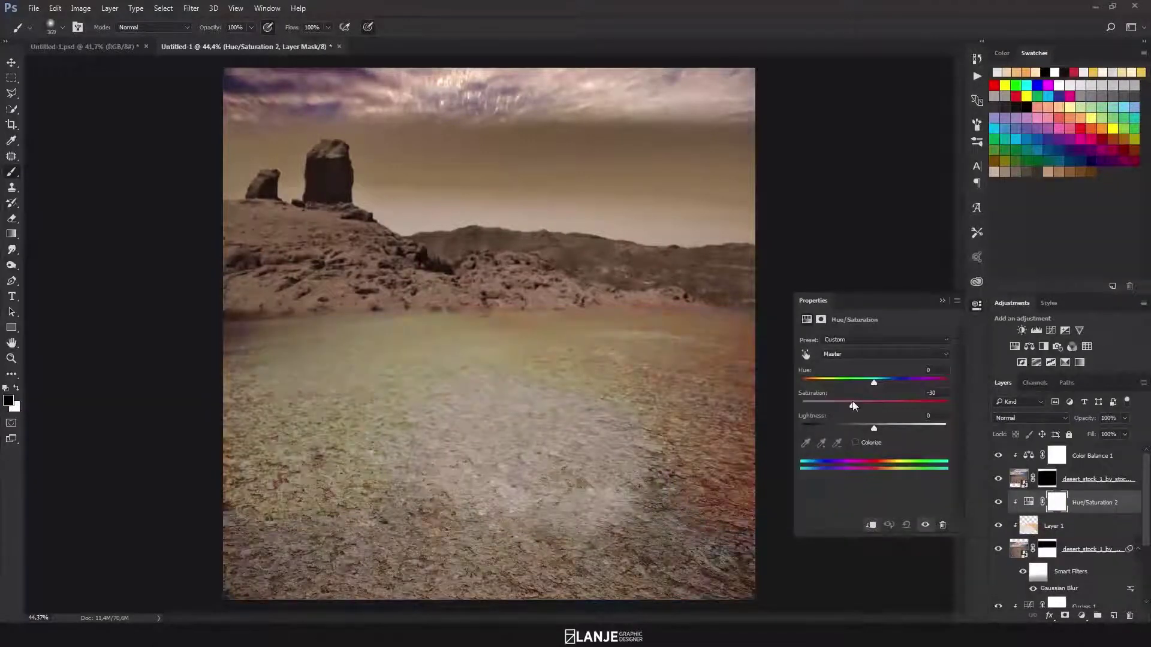
pyautogui.click(942, 300)
# Try a Screen-blended duplicate of the paint layer at opacity 10, then delete it.
pyautogui.hotkey('ctrl', 'j')
pyautogui.click(1030, 418)
pyautogui.click(1020, 263)
pyautogui.click(1108, 418)
pyautogui.write('10')
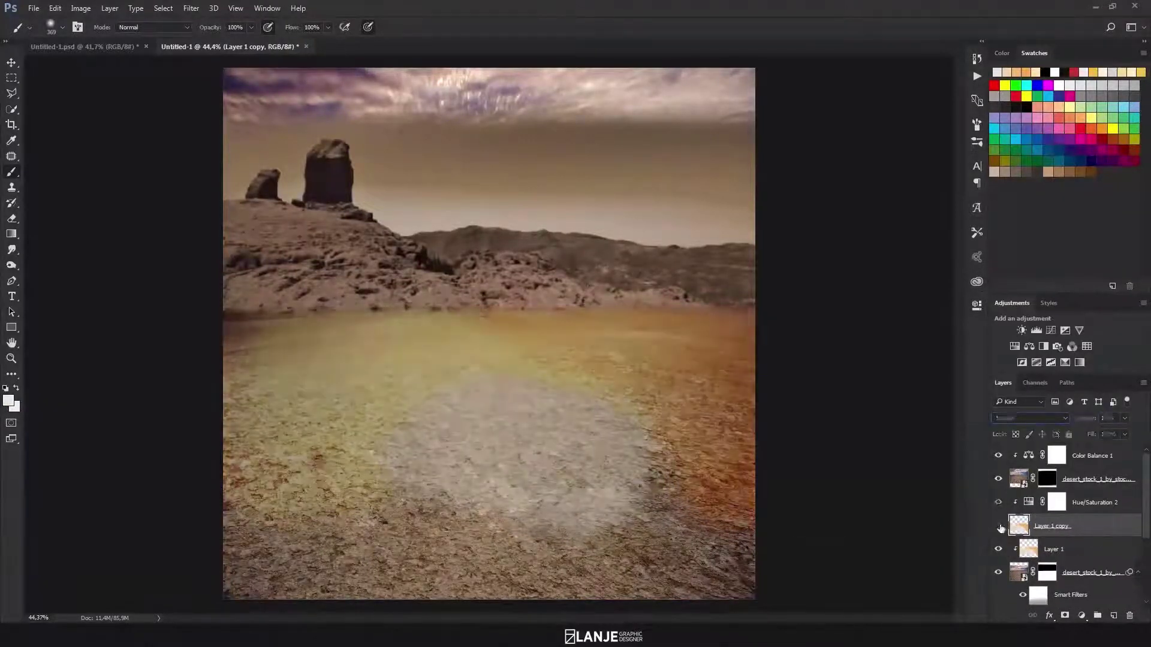
pyautogui.press('Delete')
# Place the deep_ground rock image and distort it into a slanted cliff.
pyautogui.doubleClick(594, 255)
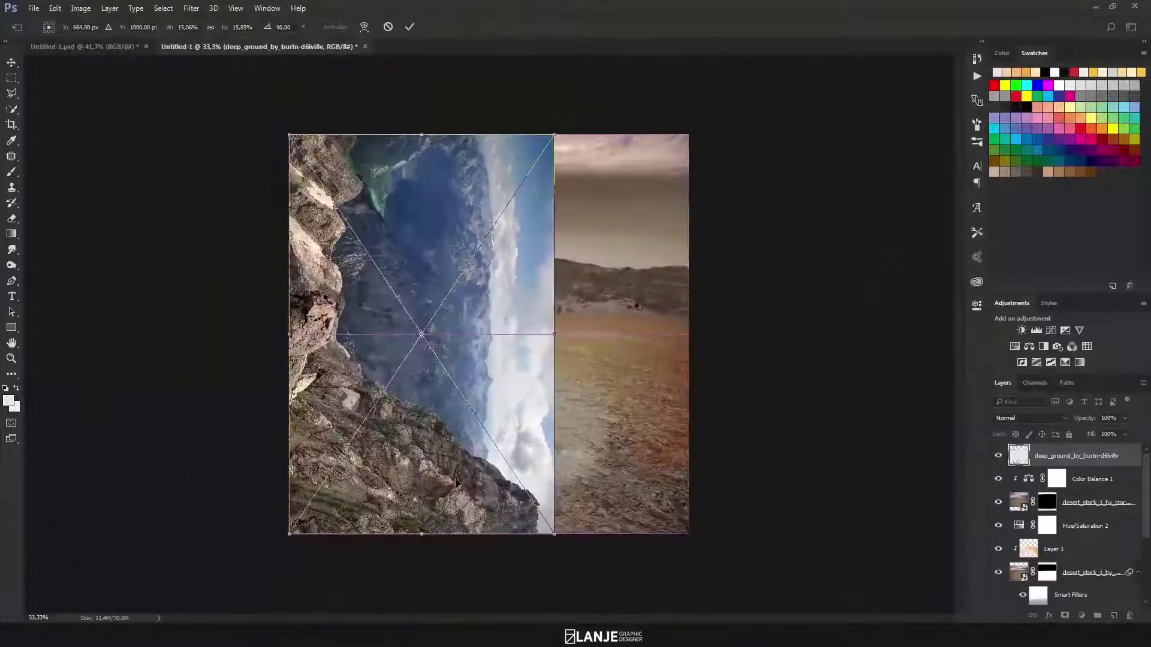
pyautogui.moveTo(290, 534); pyautogui.dragTo(257, 534)
pyautogui.press('Return')
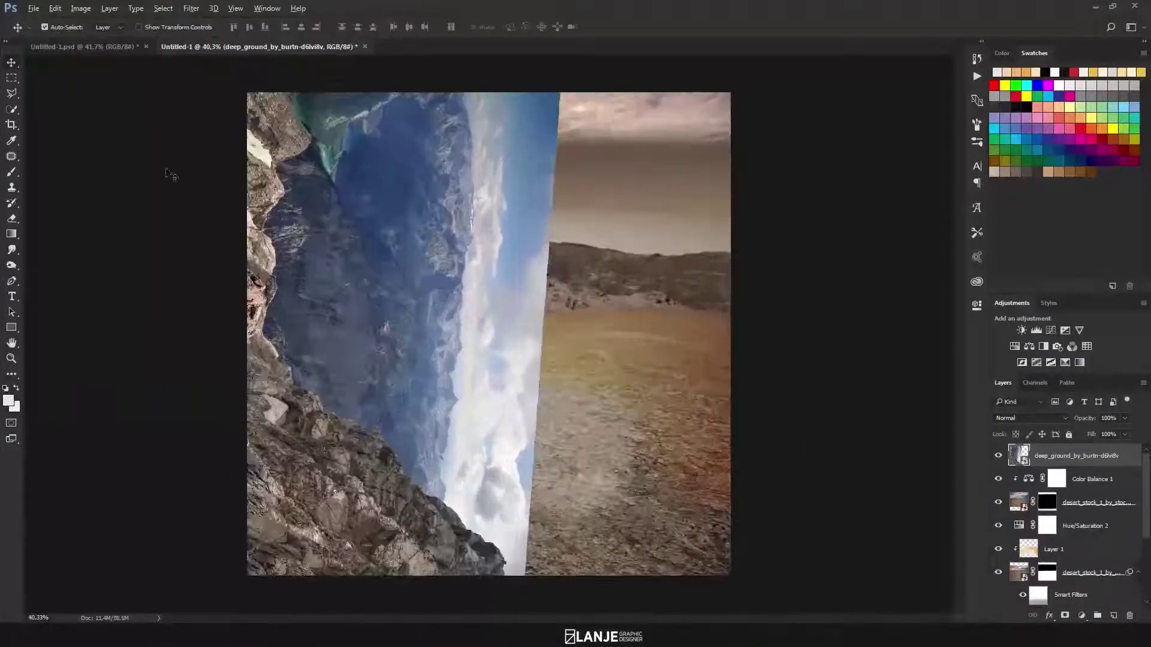
# Mask the cliff with a black brush so it only frames the left edge.
pyautogui.click(1064, 616)
pyautogui.press('b')
pyautogui.press('x')
pyautogui.moveTo(480, 108); pyautogui.dragTo(491, 515)
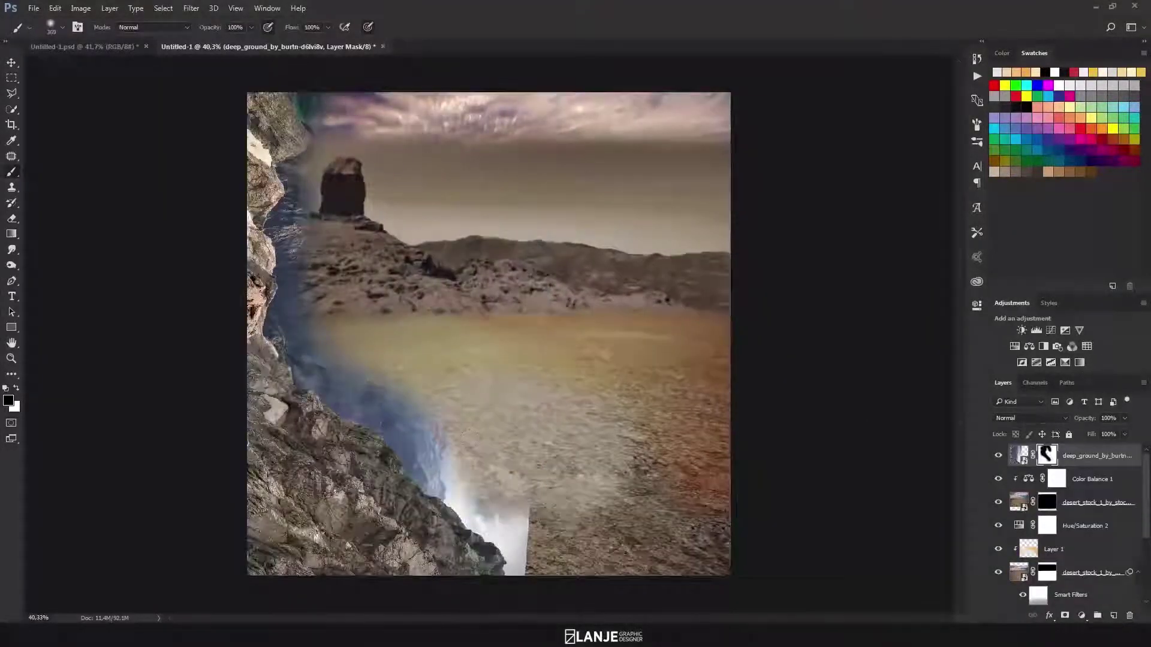
pyautogui.scroll(2, 439, 361)
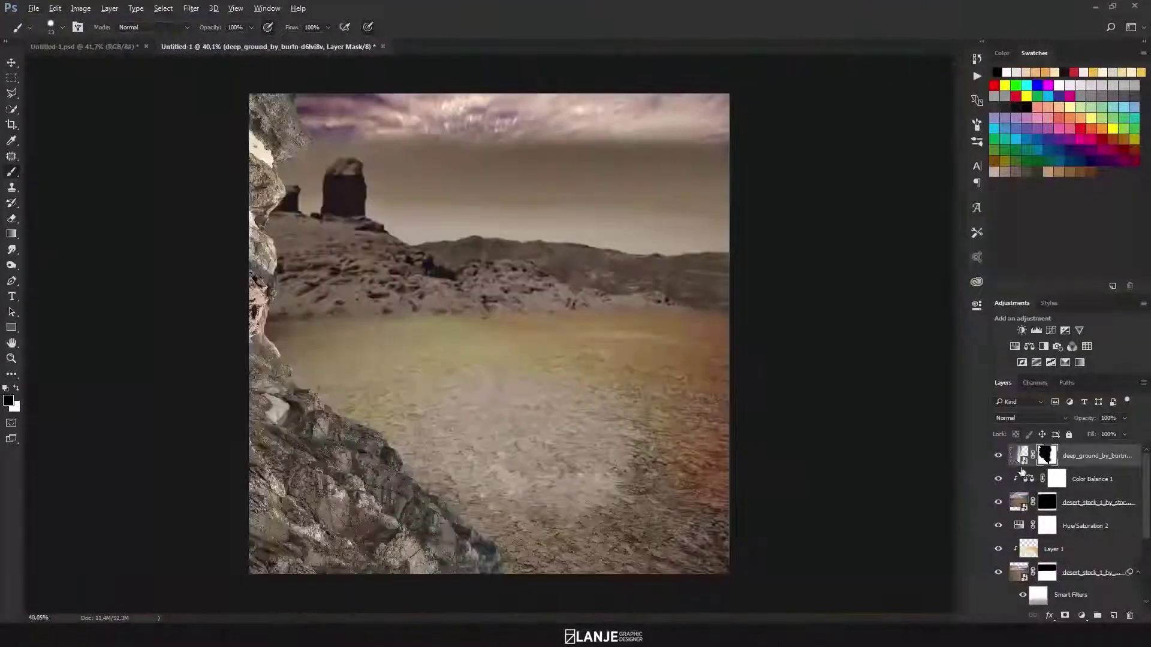
# Tone the cliff with Color Balance and a Curves adjustment lowering its highlights.
pyautogui.click(1029, 346)
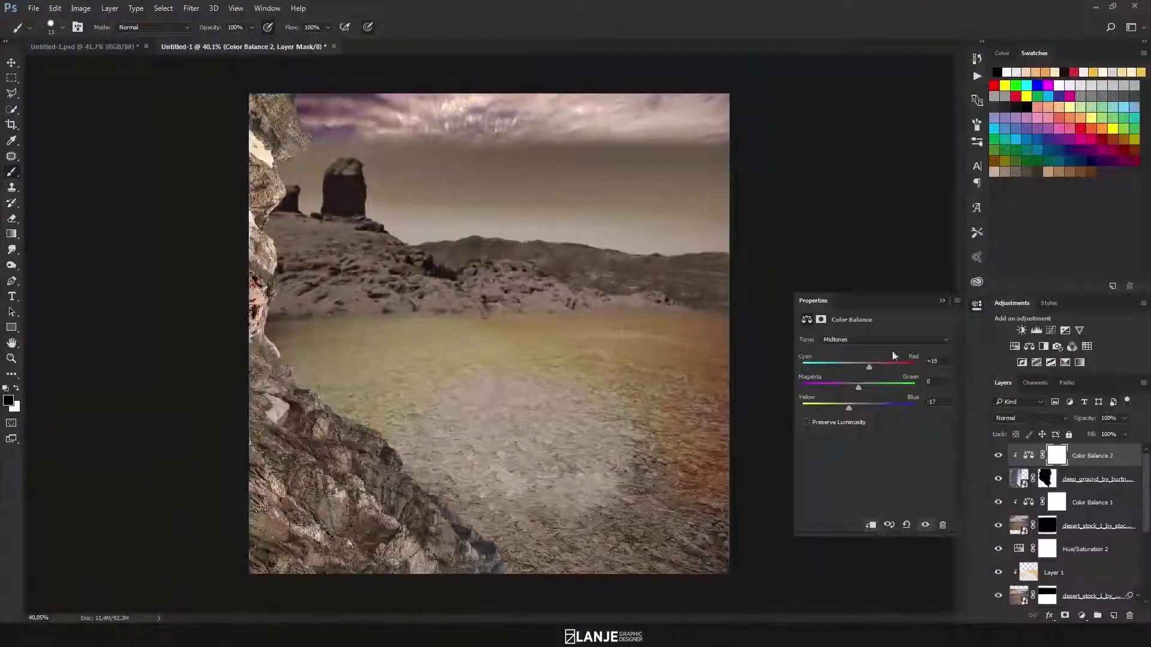
pyautogui.click(1083, 616)
pyautogui.moveTo(945, 367); pyautogui.dragTo(945, 419)
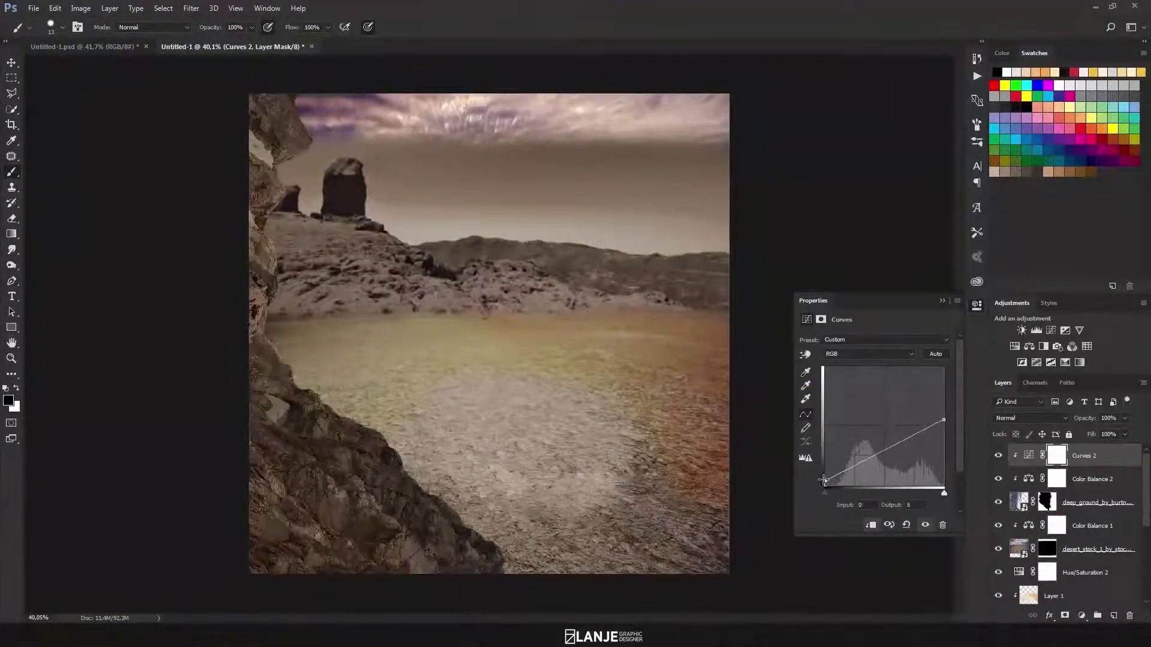
pyautogui.click(977, 305)
# Enlarge the brush on the cliff mask and place the grass_01 image.
pyautogui.click(1047, 503)
pyautogui.hotkey('ctrl', '-')
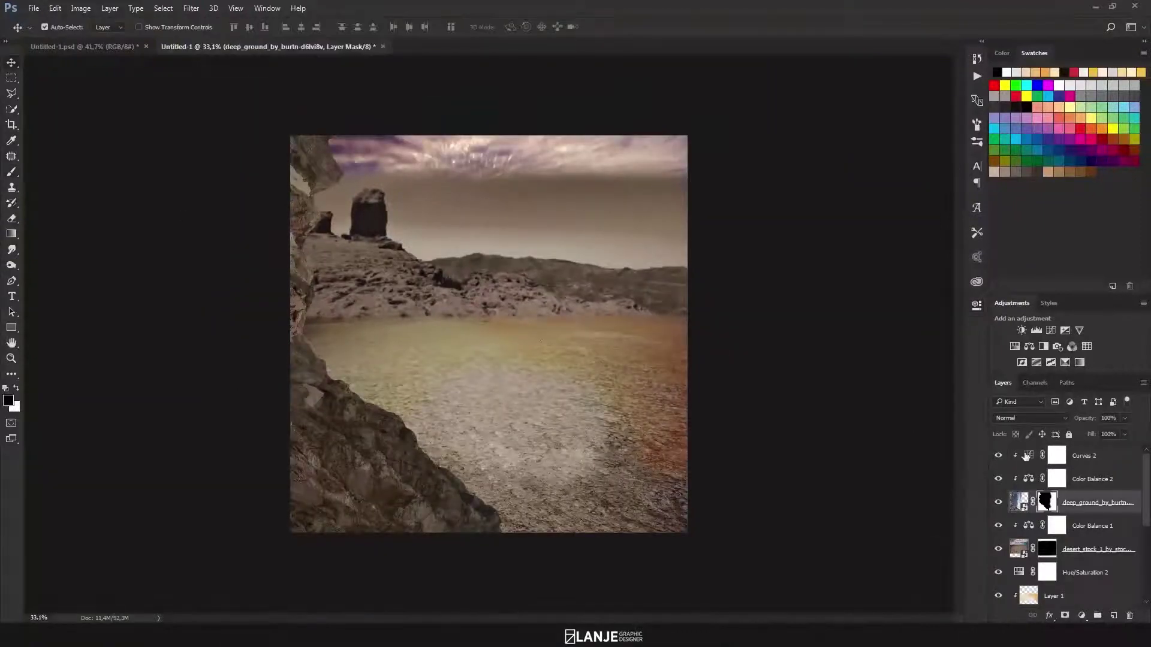
pyautogui.click(1026, 457)
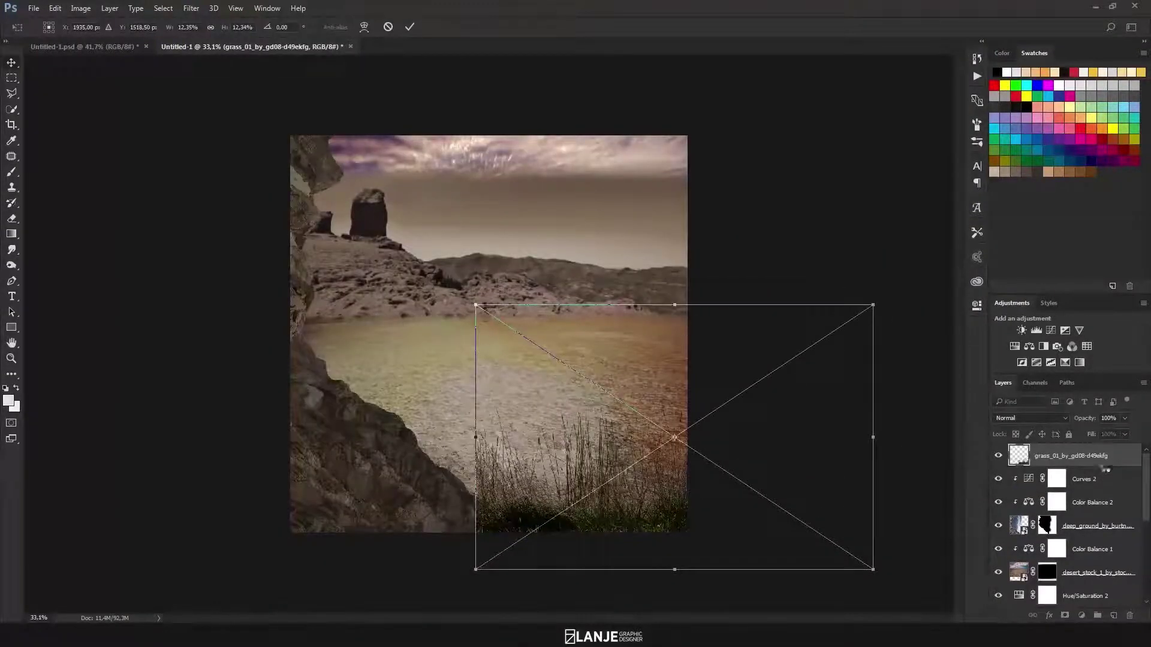
# Put the grass below the cliff, then enlarge and lower the tree arch onto the ground.
pyautogui.moveTo(1105, 470); pyautogui.dragTo(1008, 526)
pyautogui.moveTo(1078, 529); pyautogui.dragTo(1077, 528)
pyautogui.hotkey('ctrl', 't')
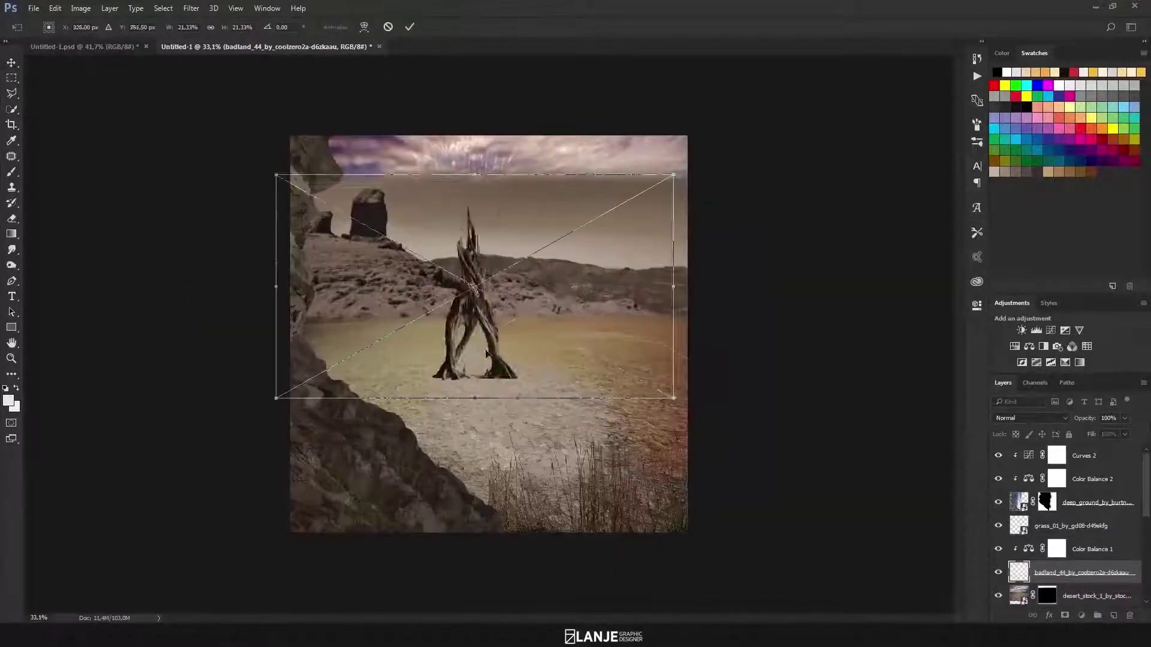
pyautogui.moveTo(805, 250)
pyautogui.mouseDown()
pyautogui.moveTo(788, 244)
pyautogui.moveTo(837, 378)
pyautogui.mouseUp()
pyautogui.moveTo(539, 330); pyautogui.dragTo(552, 344)
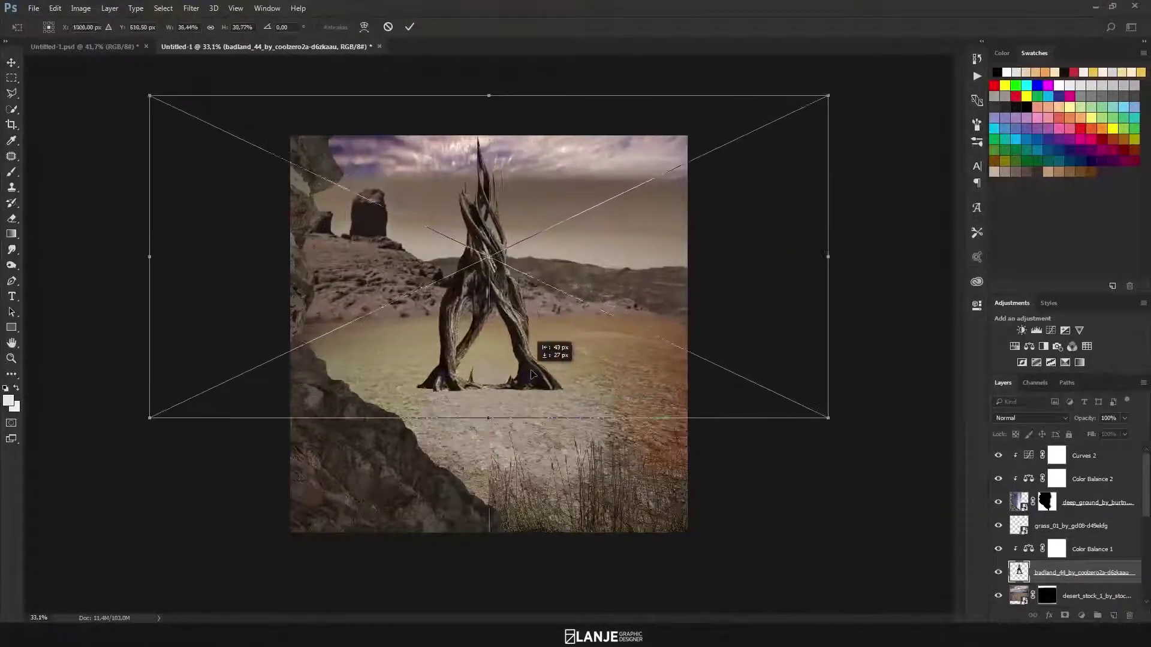
pyautogui.press('Return')
# Duplicate the badland_08 tree piece, flip it horizontally and shift it right.
pyautogui.hotkey('ctrl', 'shift', ']')
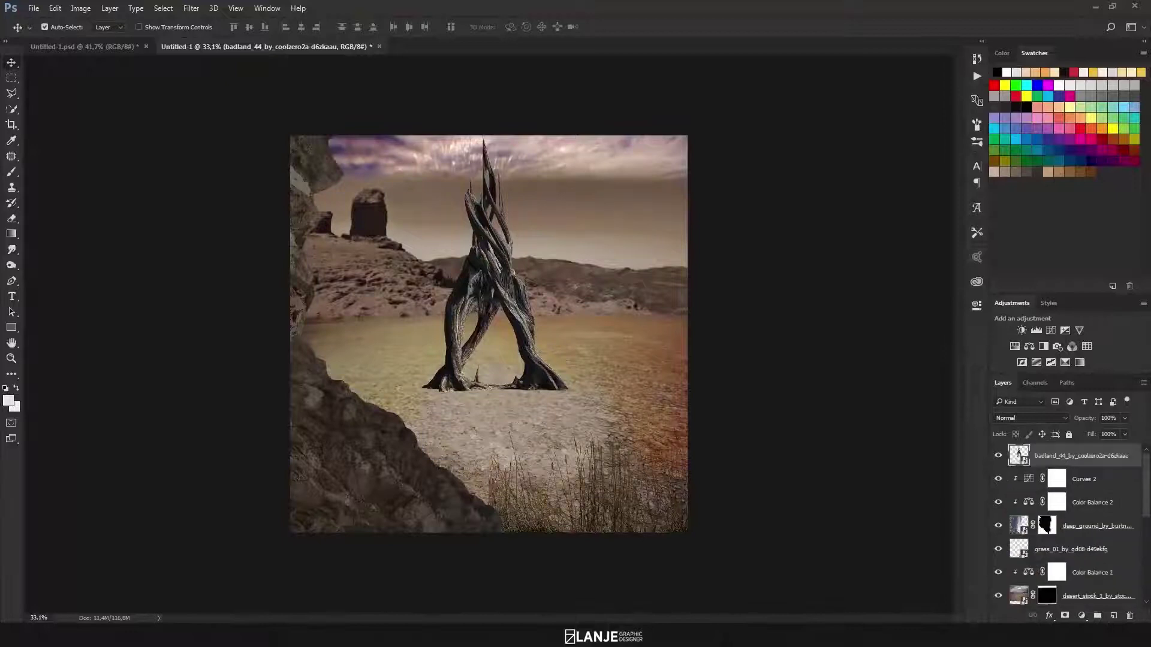
pyautogui.scroll(5, 442, 435)
pyautogui.press('Return')
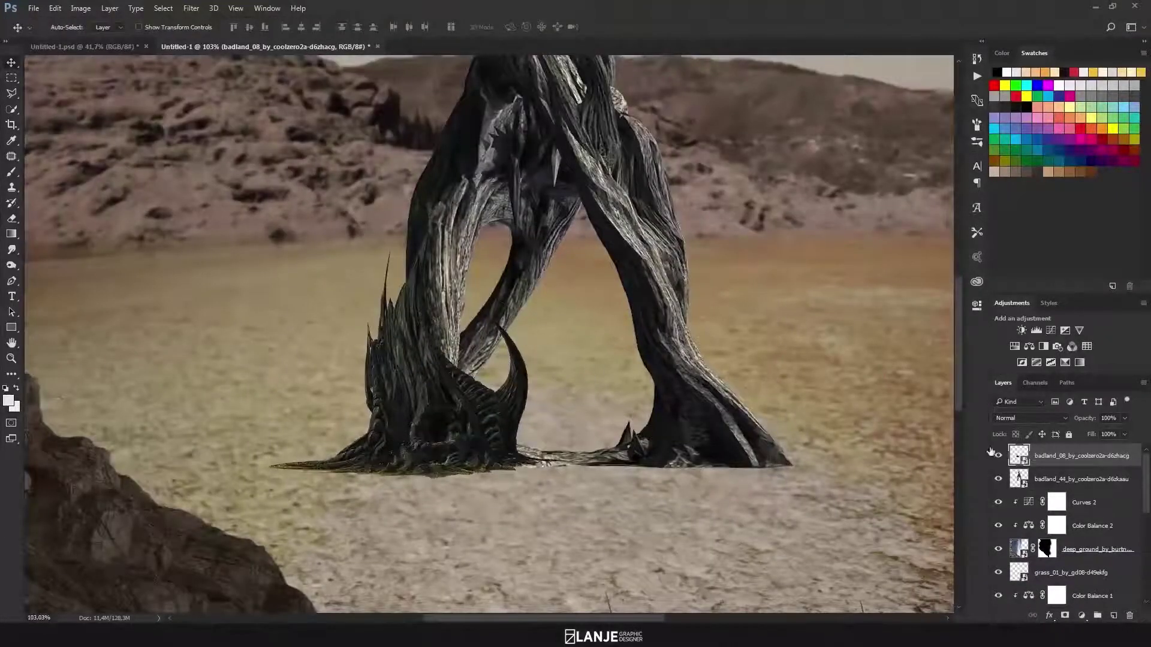
pyautogui.hotkey('ctrl', 'alt', 't')
pyautogui.moveTo(603, 440); pyautogui.dragTo(694, 441)
pyautogui.press('Return')
# Erase overlapping parts on the original badland_08 tree layer.
pyautogui.click(498, 348)
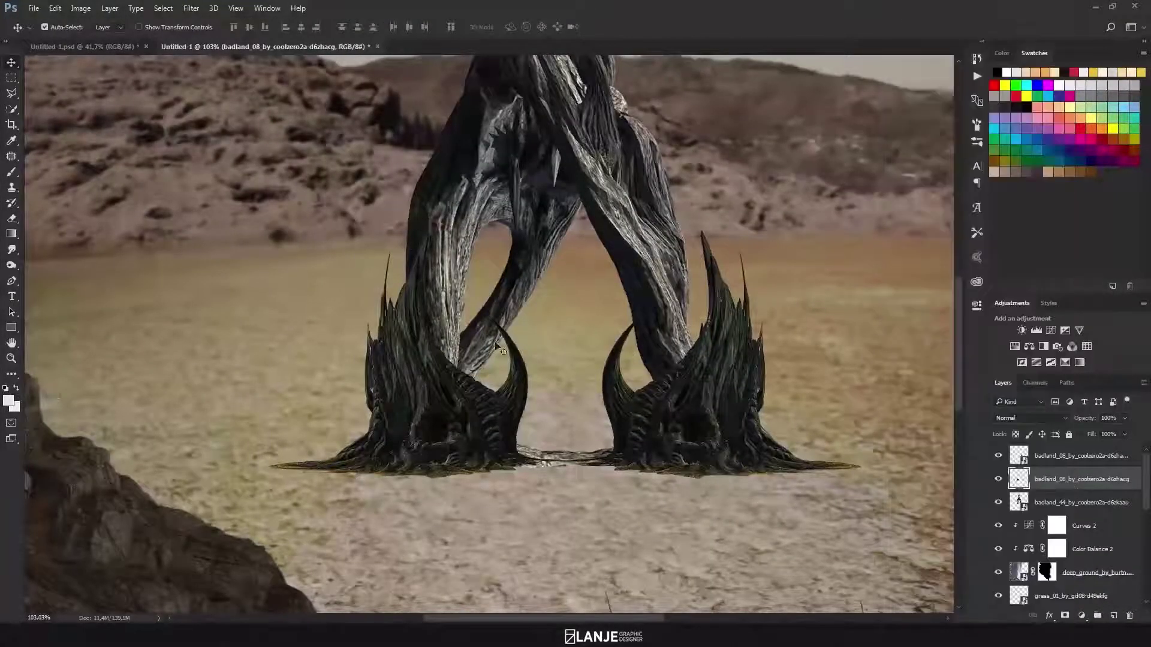
pyautogui.press('e')
pyautogui.scroll(2, 531, 399)
pyautogui.scroll(2, 531, 398)
pyautogui.scroll(2, 531, 398)
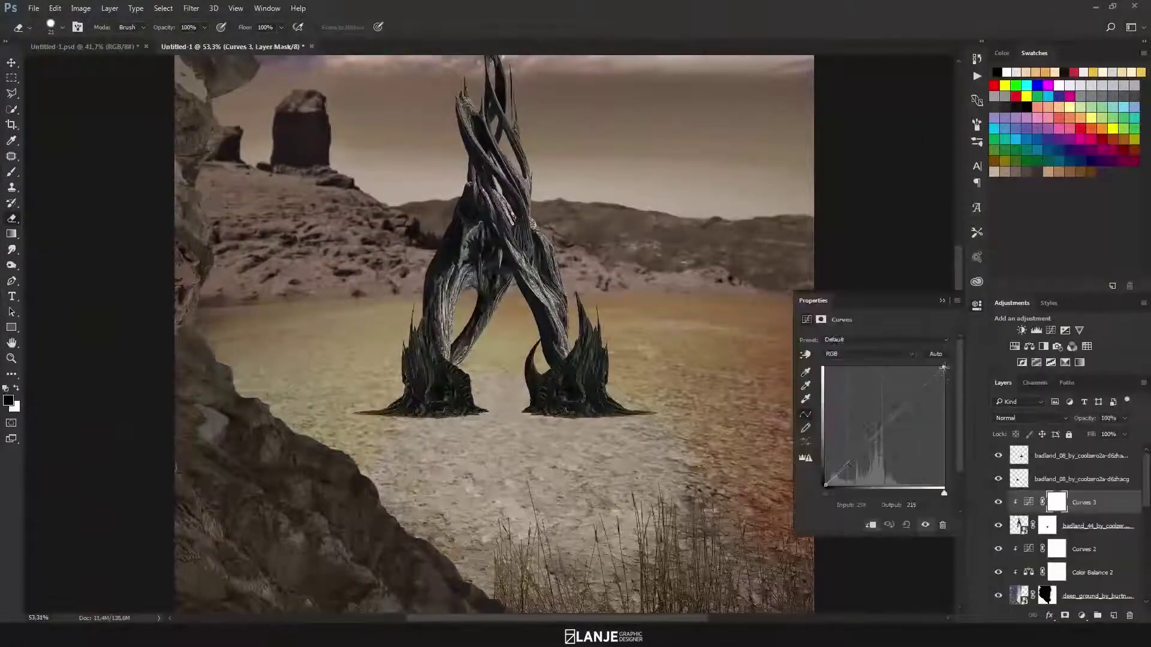
# Add clipped Color Balance and Curves to the tree and move Curves 4 copy below it.
pyautogui.click(1028, 346)
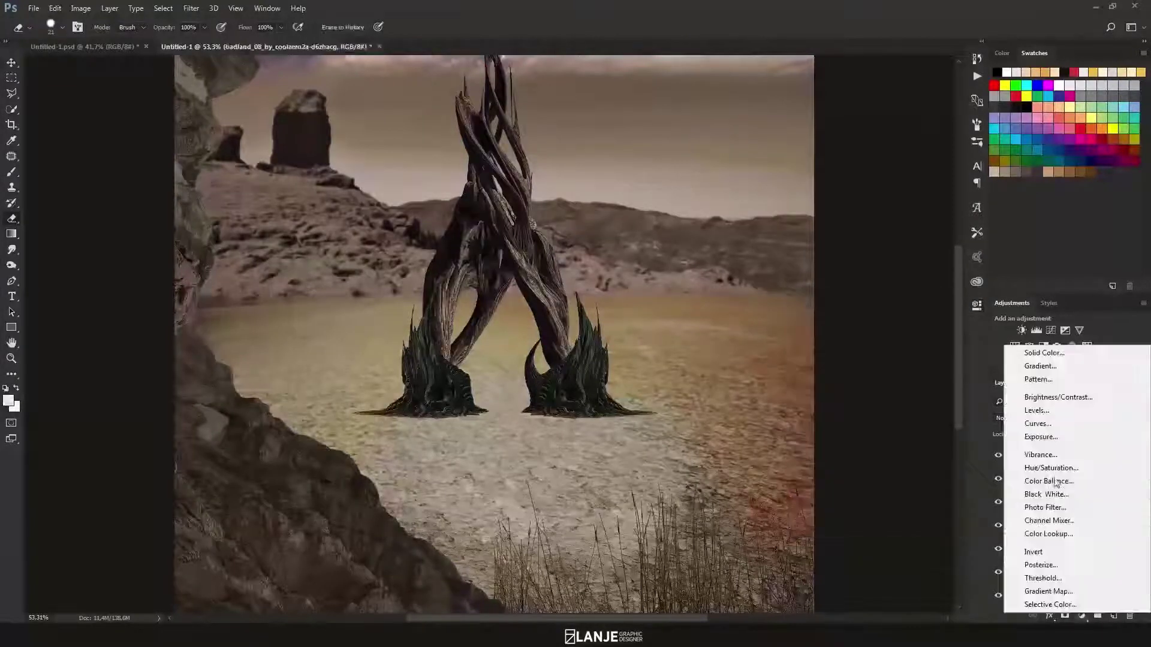
pyautogui.click(870, 523)
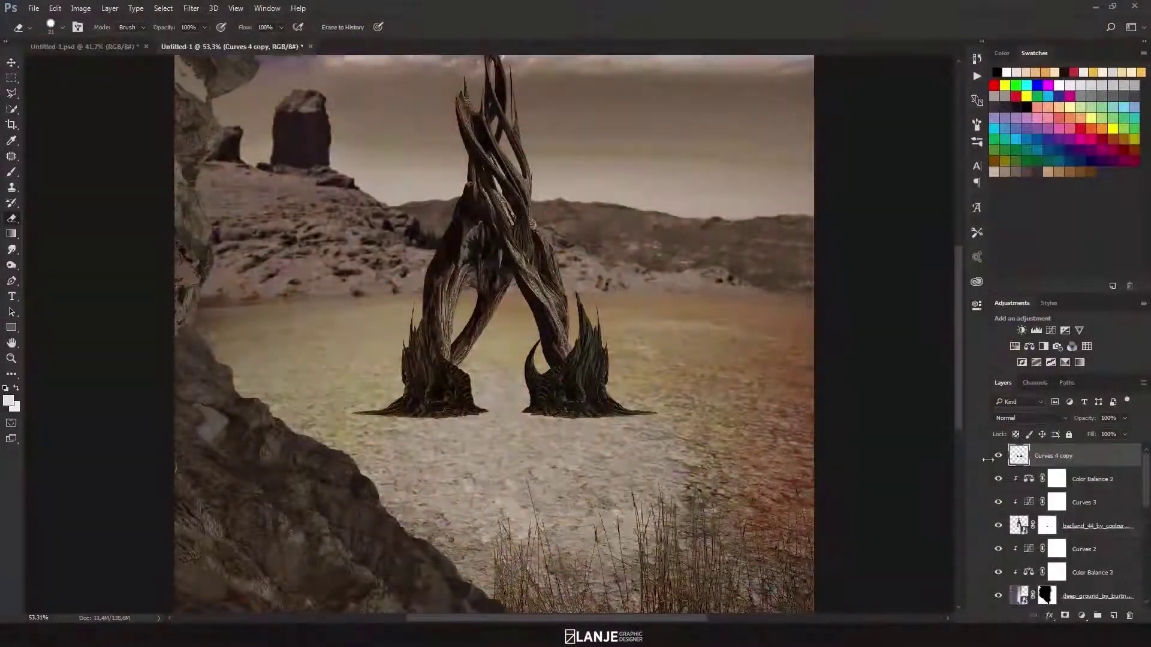
pyautogui.moveTo(1081, 527); pyautogui.dragTo(1079, 536)
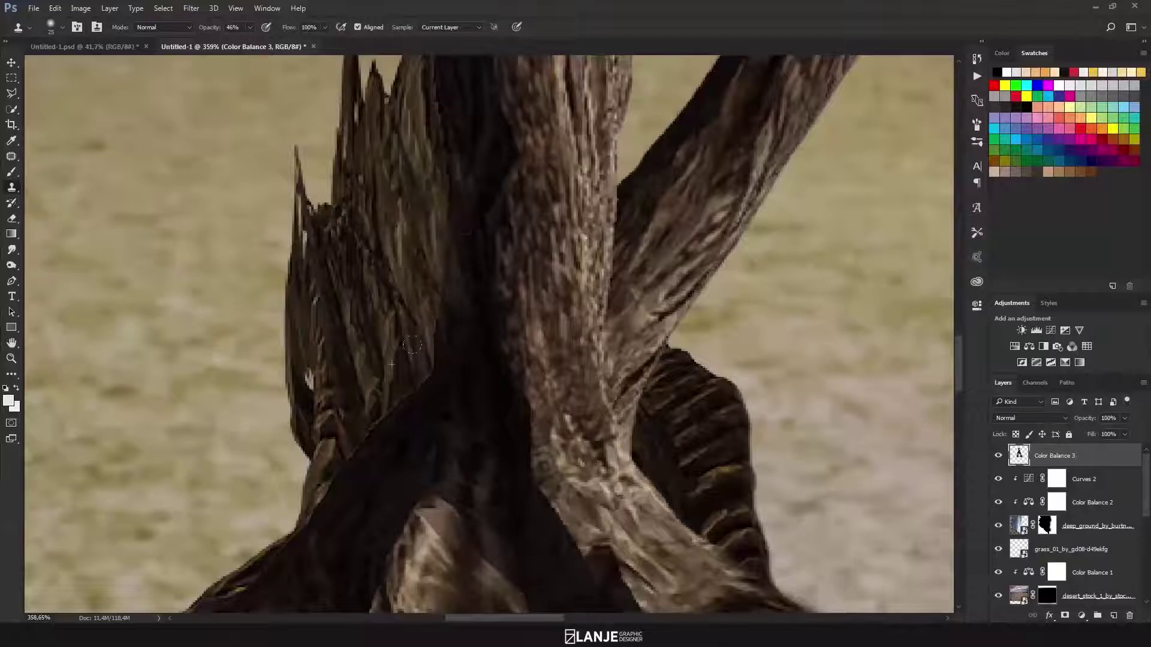
# Inspect the trunk seams and brush-mask part of the tree near its foot.
pyautogui.scroll(-1, 531, 373)
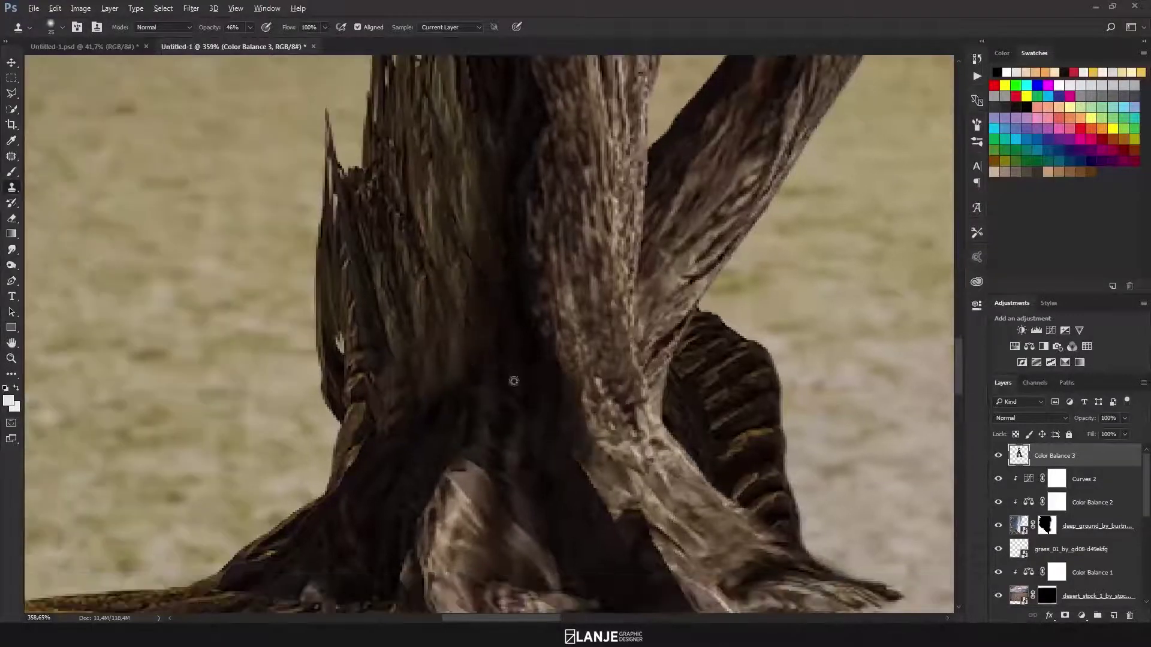
pyautogui.scroll(-2, 514, 382)
pyautogui.scroll(3, 509, 375)
pyautogui.scroll(2, 497, 366)
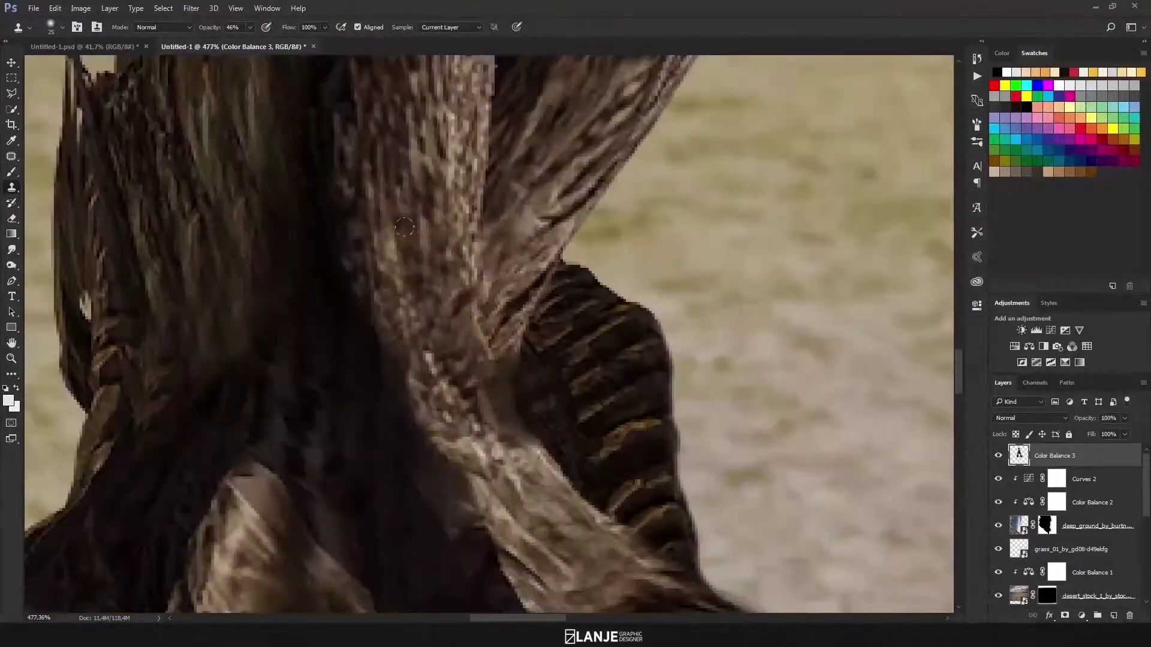
pyautogui.scroll(-4, 546, 414)
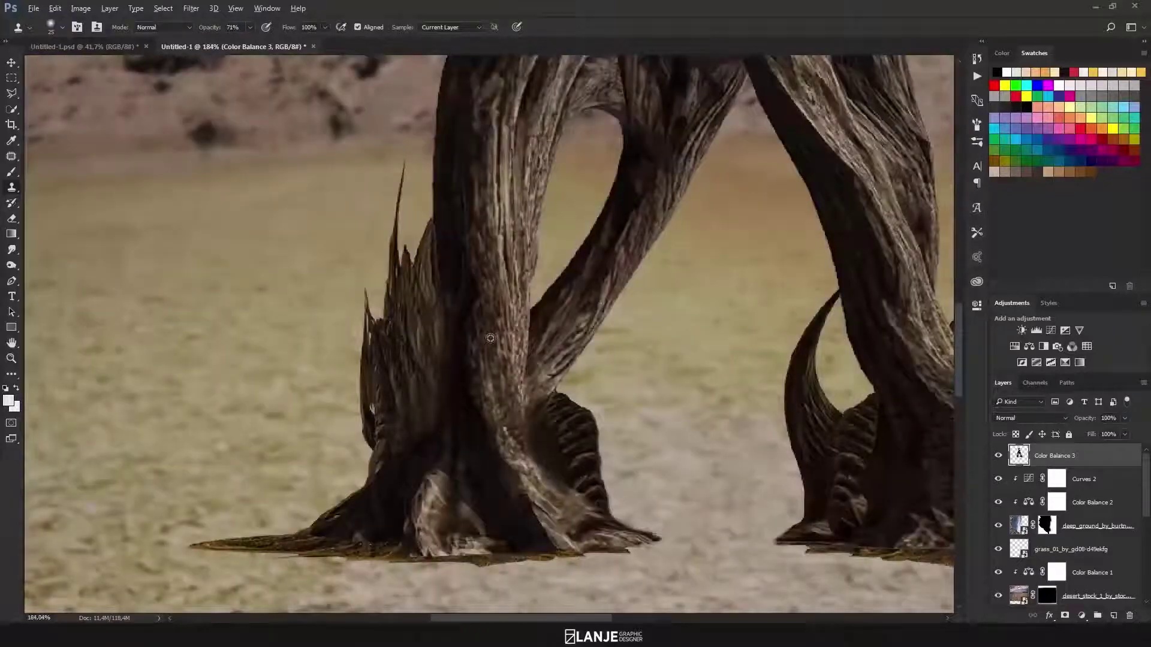
pyautogui.scroll(4, 422, 294)
pyautogui.scroll(-4, 459, 362)
pyautogui.scroll(3, 431, 418)
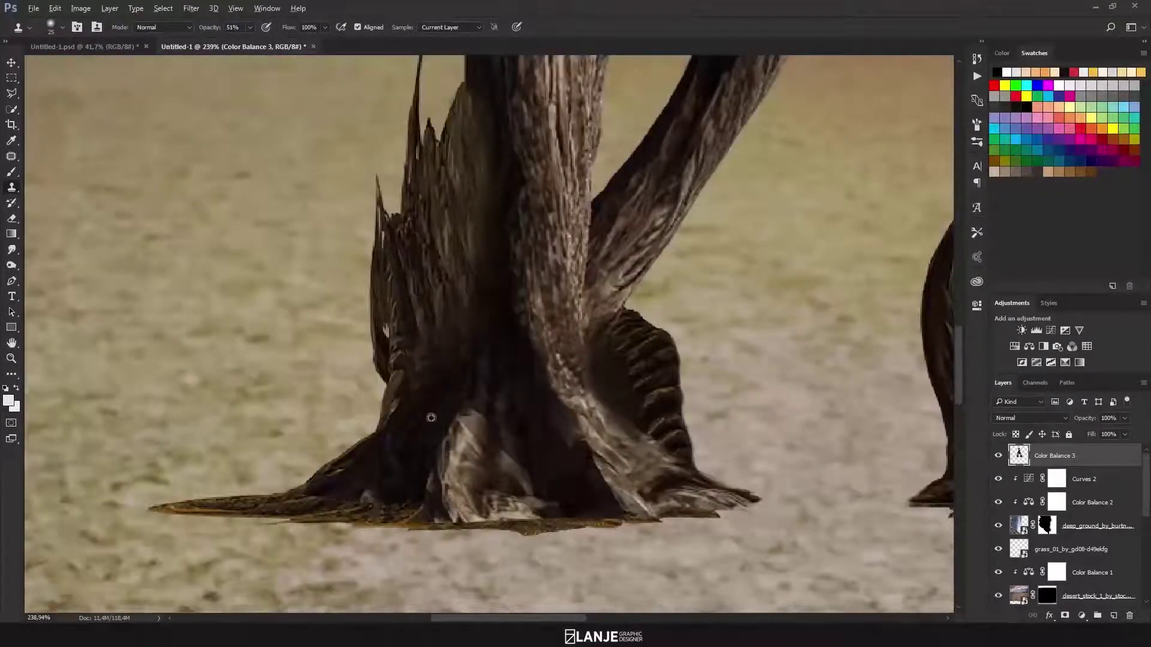
pyautogui.scroll(-4, 455, 303)
pyautogui.scroll(5, 515, 255)
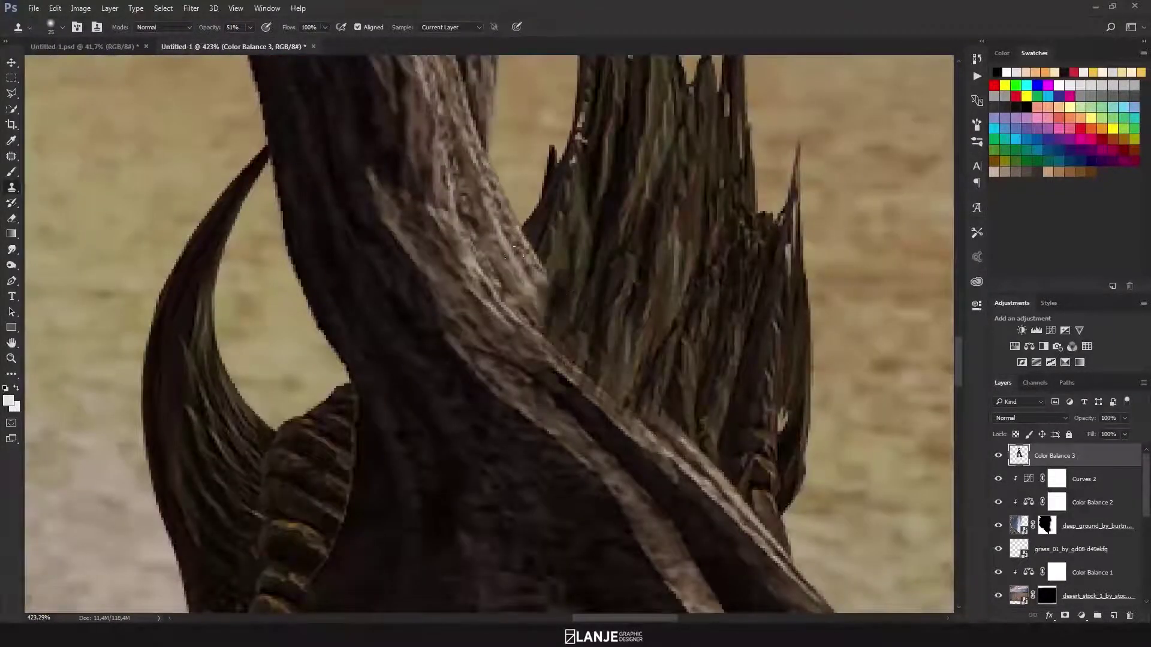
pyautogui.scroll(-3, 526, 250)
pyautogui.scroll(2, 622, 389)
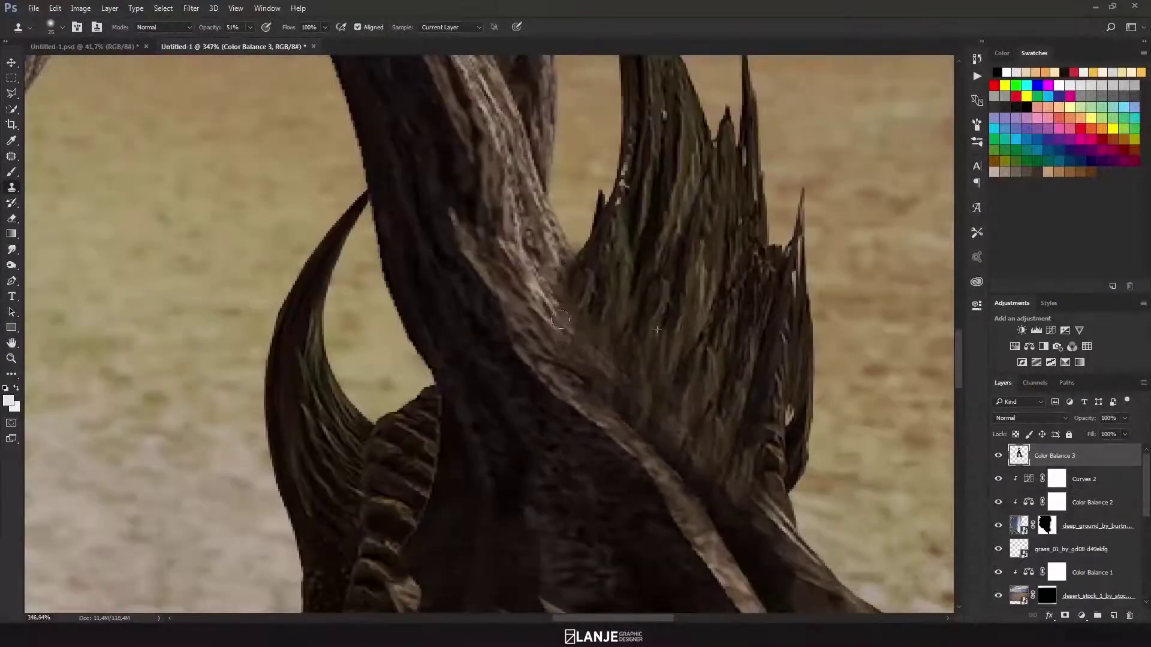
pyautogui.scroll(-3, 688, 487)
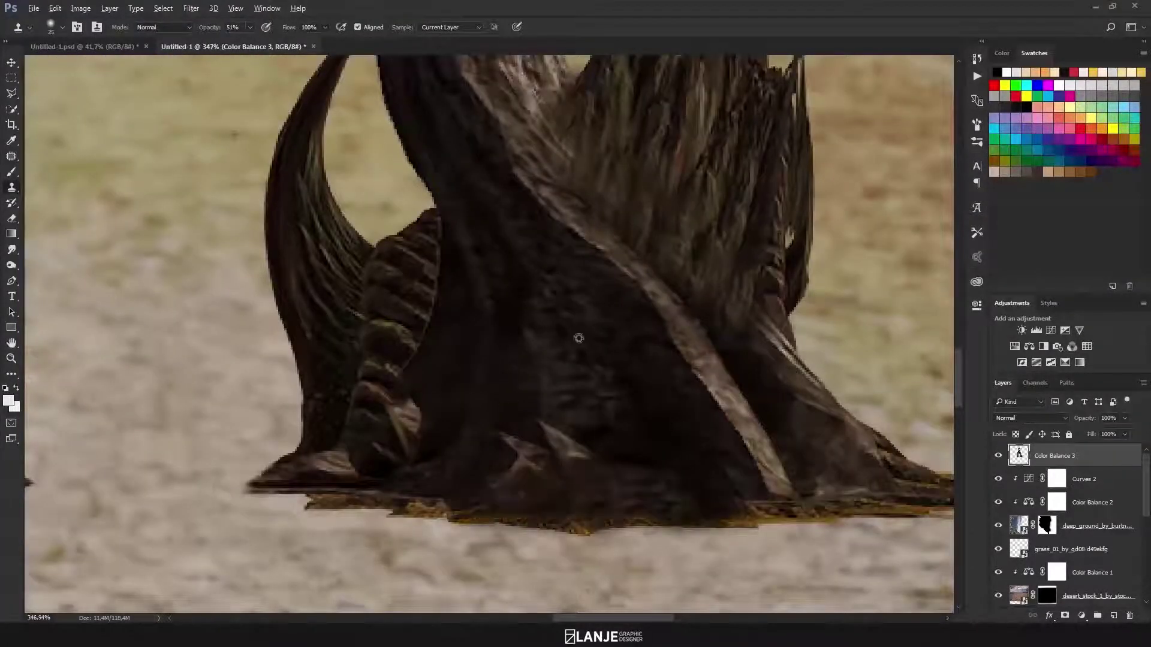
pyautogui.scroll(-3, 420, 306)
pyautogui.scroll(-4, 421, 306)
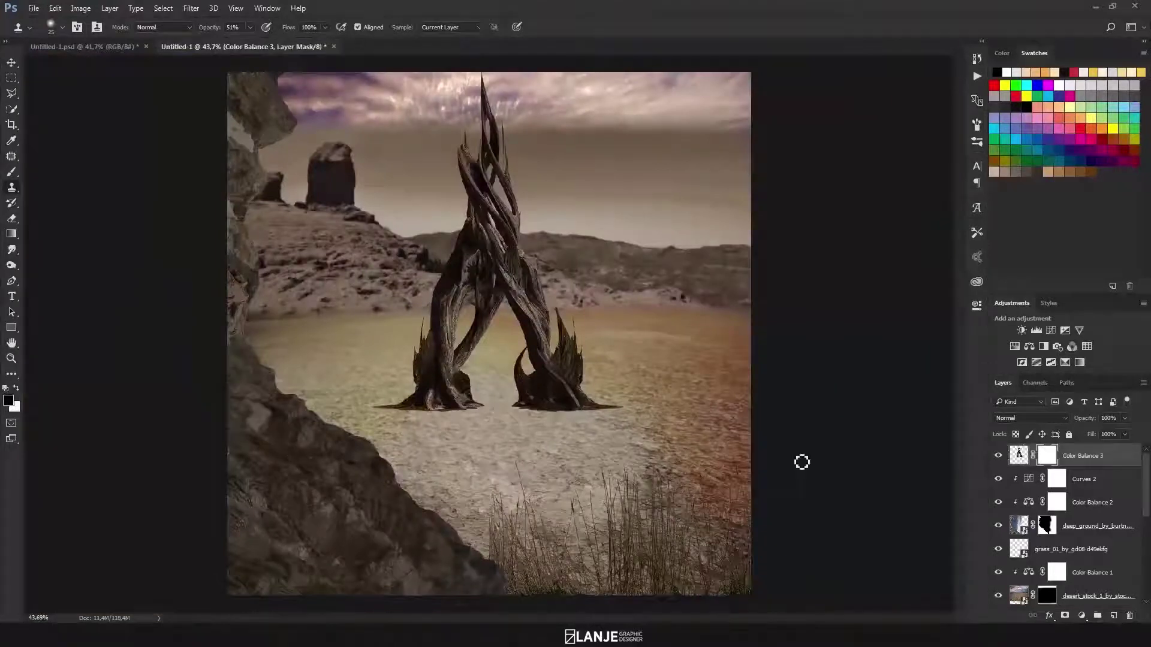
pyautogui.scroll(5, 378, 414)
pyautogui.press('b')
pyautogui.moveTo(400, 411); pyautogui.dragTo(378, 396)
pyautogui.hscroll(3, 536, 402)
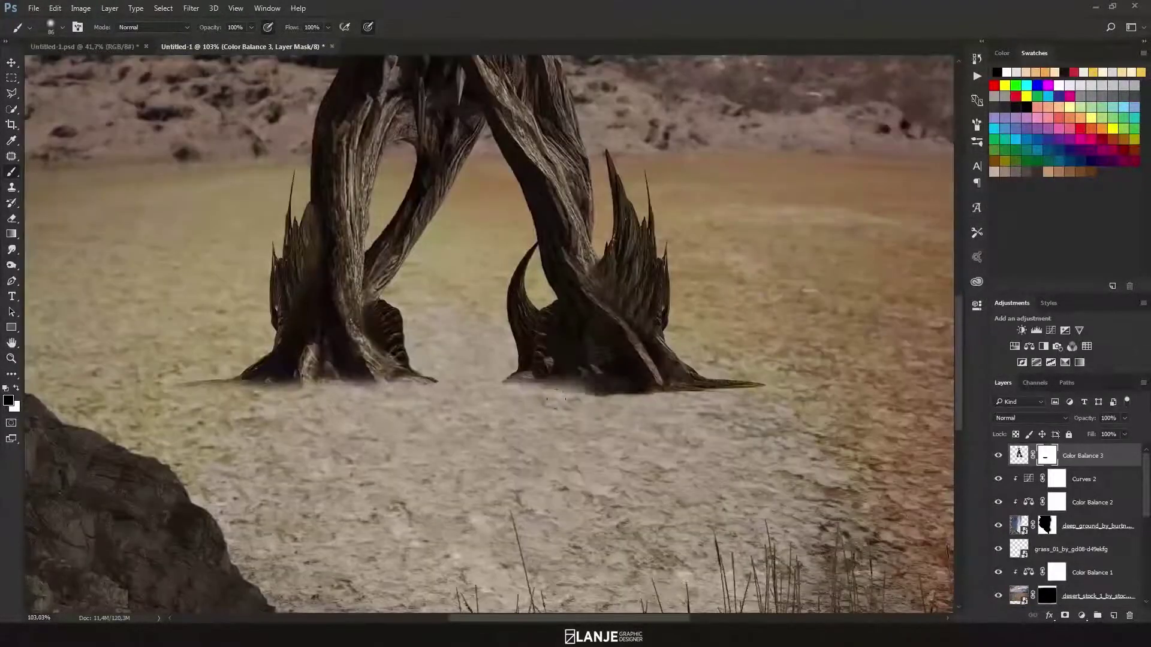
pyautogui.scroll(-5, 290, 397)
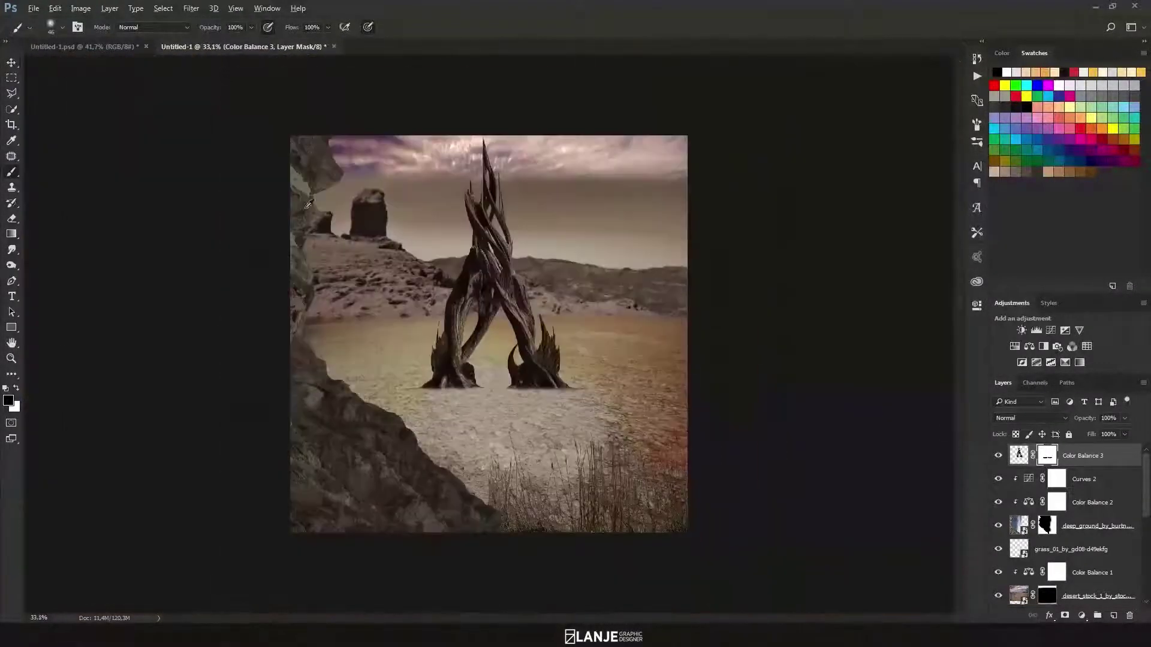
# Delete the tree's test mask and add a Levels adjustment set to 15, 1.31, 255.
pyautogui.press('v')
pyautogui.rightClick(1047, 456)
pyautogui.click(1025, 478)
pyautogui.click(1037, 330)
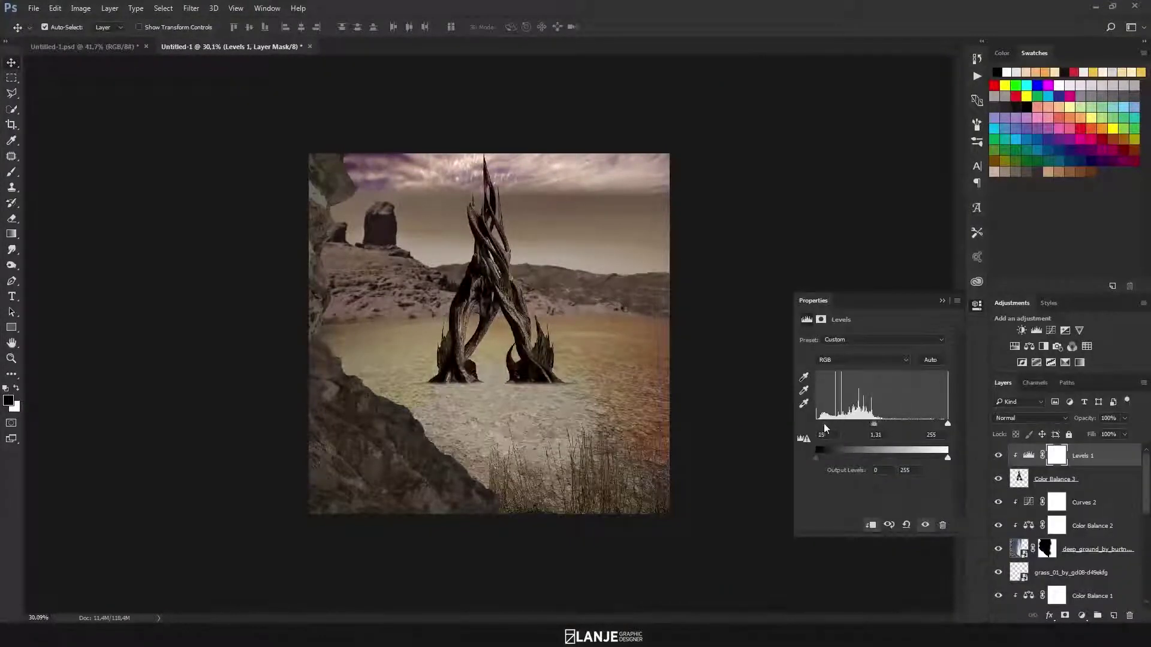
# Add a Curves adjustment above the Levels and another Color Balance on the tree.
pyautogui.scroll(5, 484, 315)
pyautogui.click(1051, 330)
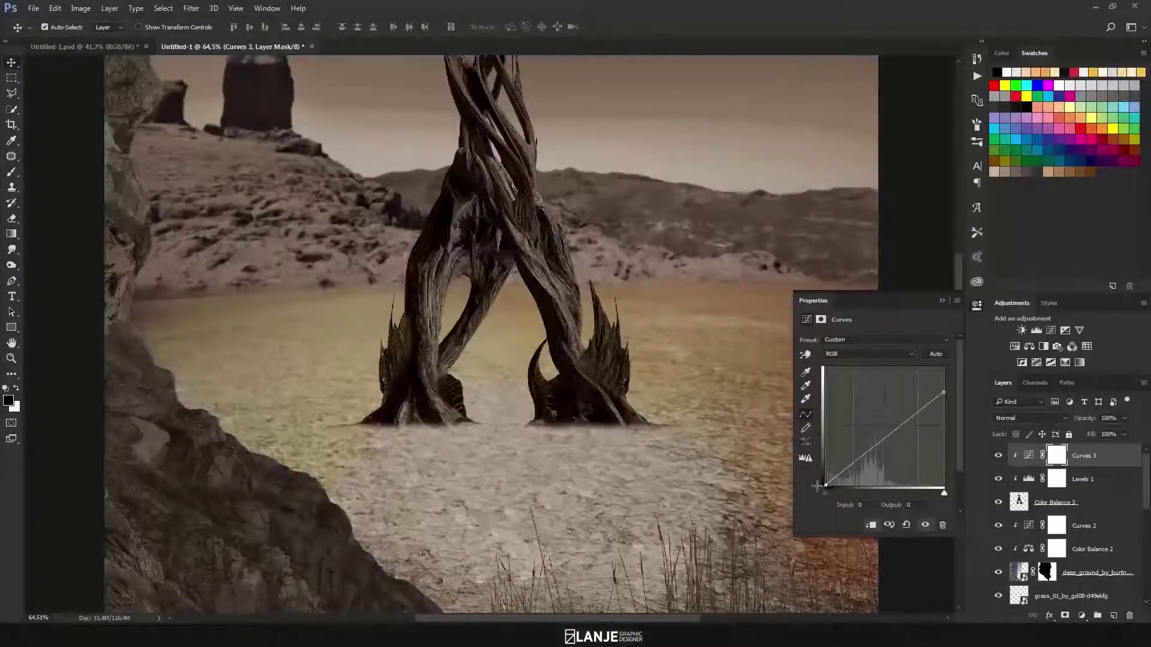
pyautogui.click(1029, 347)
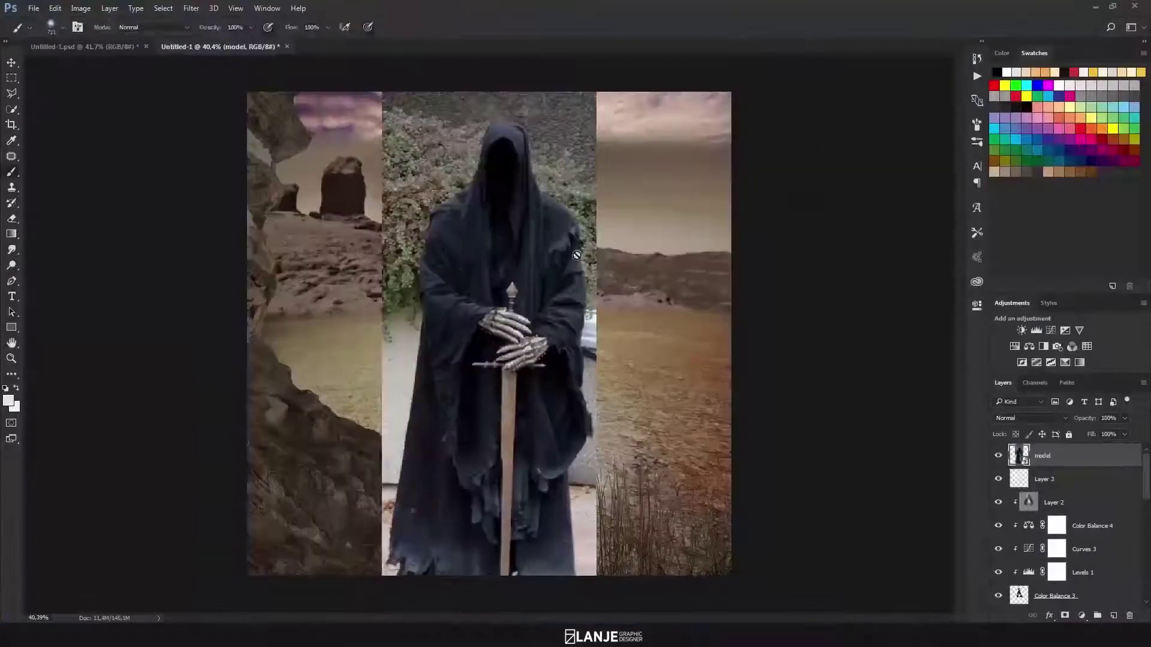
# Pan and zoom along the hooded figure's outline to check the cutout.
pyautogui.scroll(3, 575, 202)
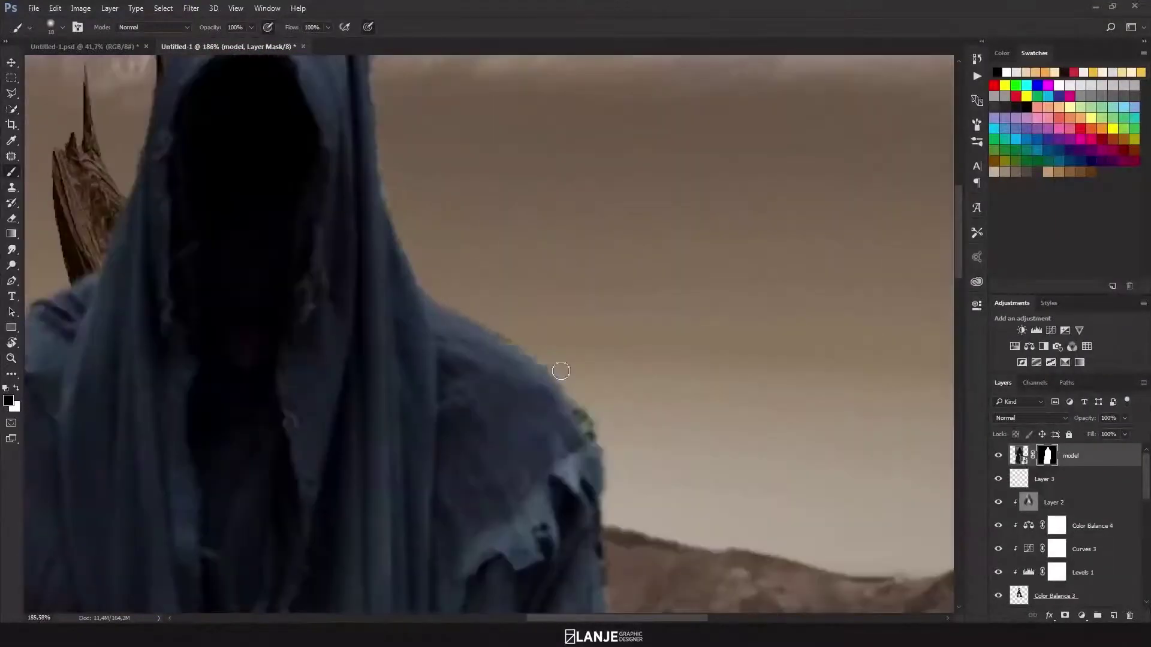
pyautogui.moveTo(560, 370); pyautogui.dragTo(870, 424)
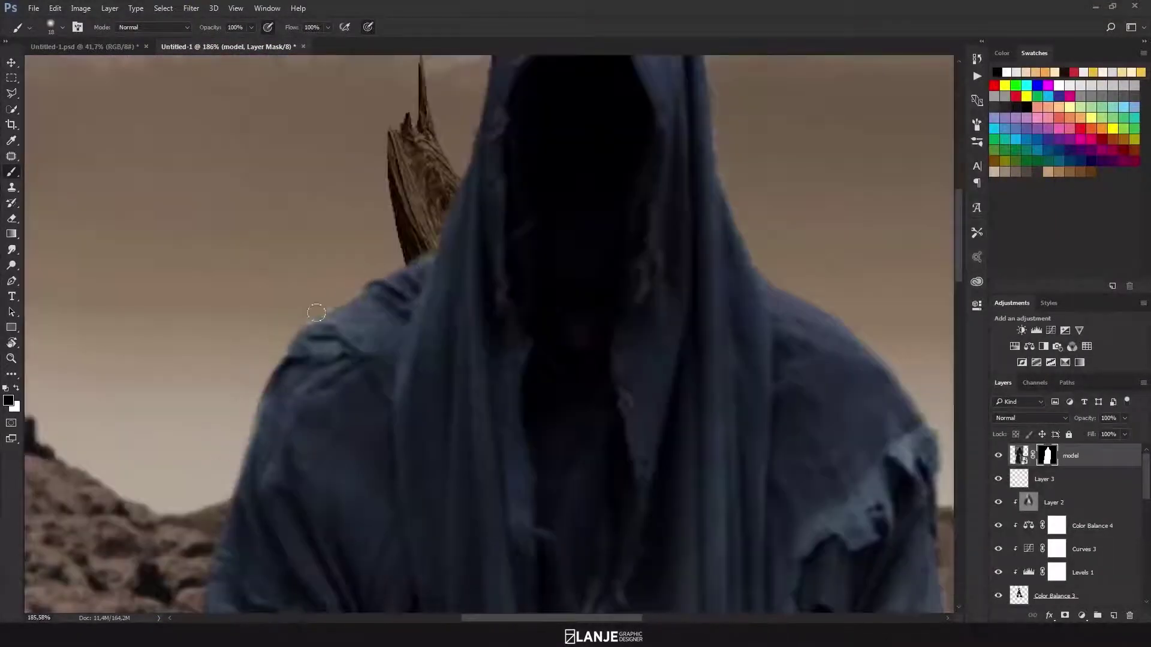
pyautogui.scroll(3, 563, 154)
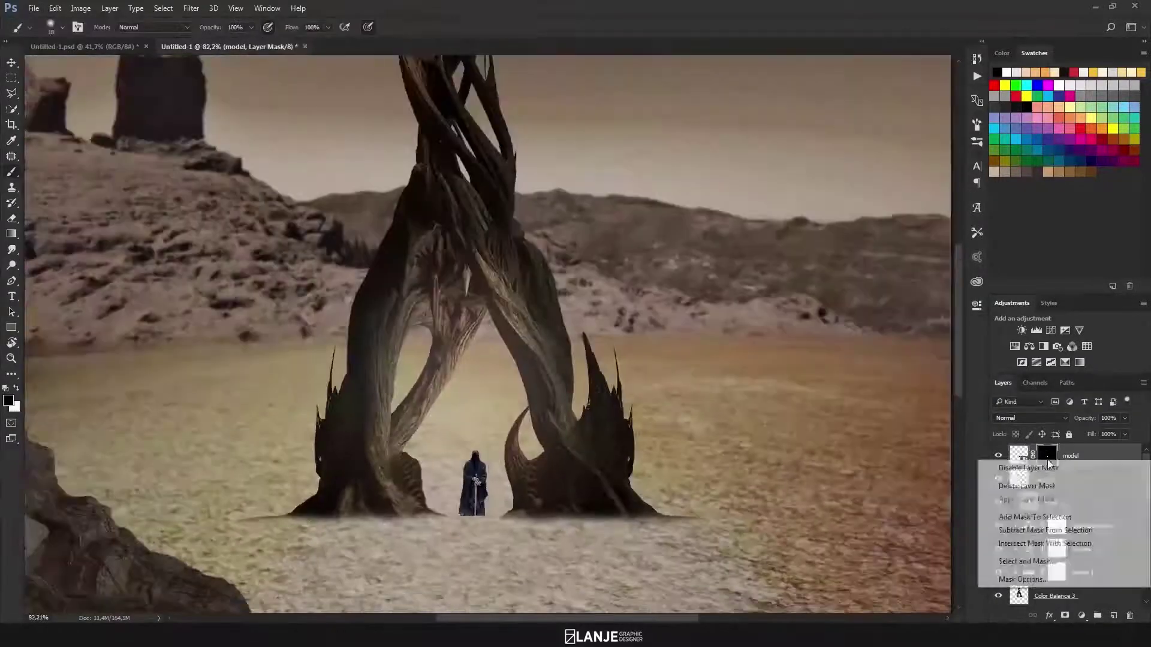
# Rasterize the hooded figure layer and add a Curves adjustment to it.
pyautogui.rightClick(1045, 455)
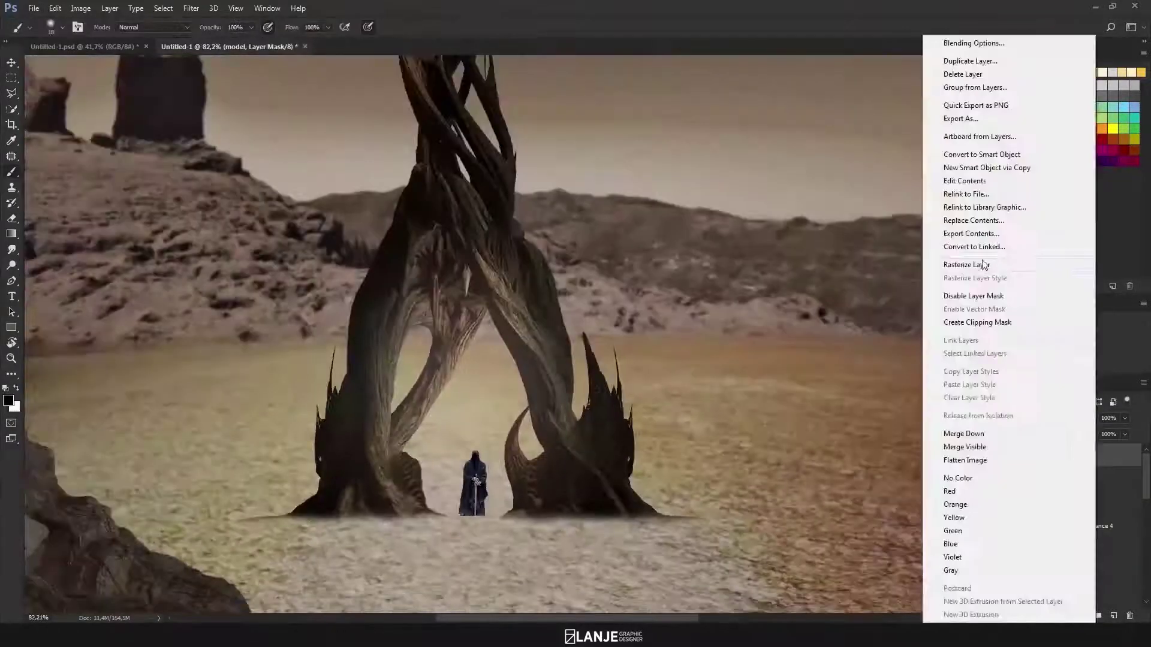
pyautogui.click(1029, 347)
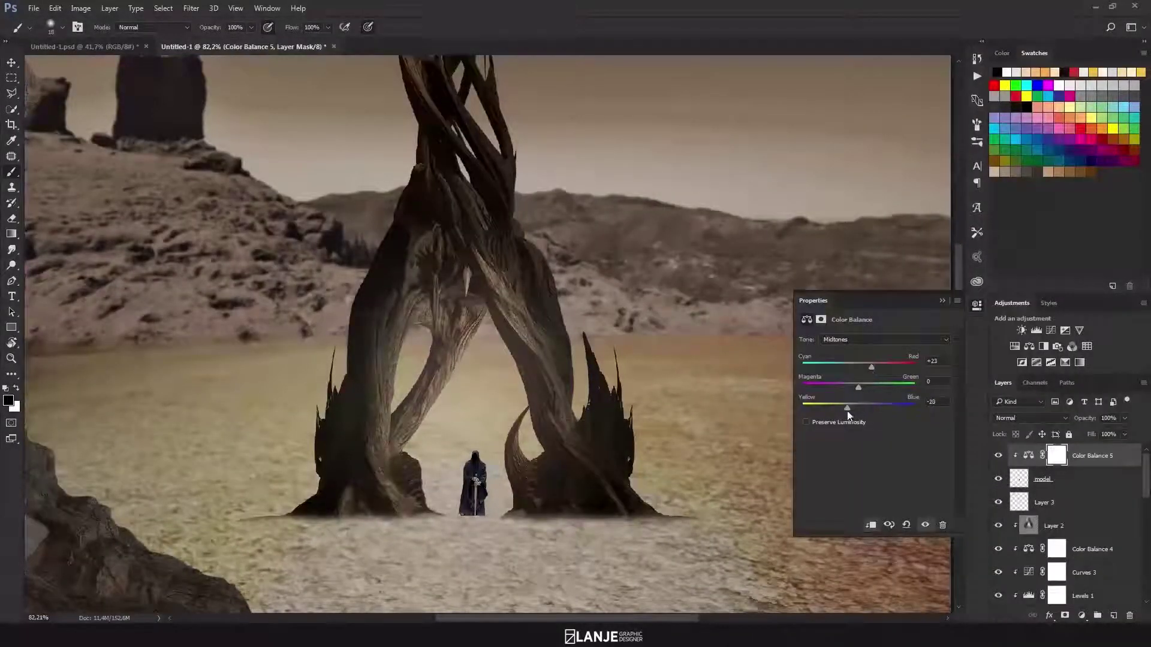
pyautogui.click(1051, 330)
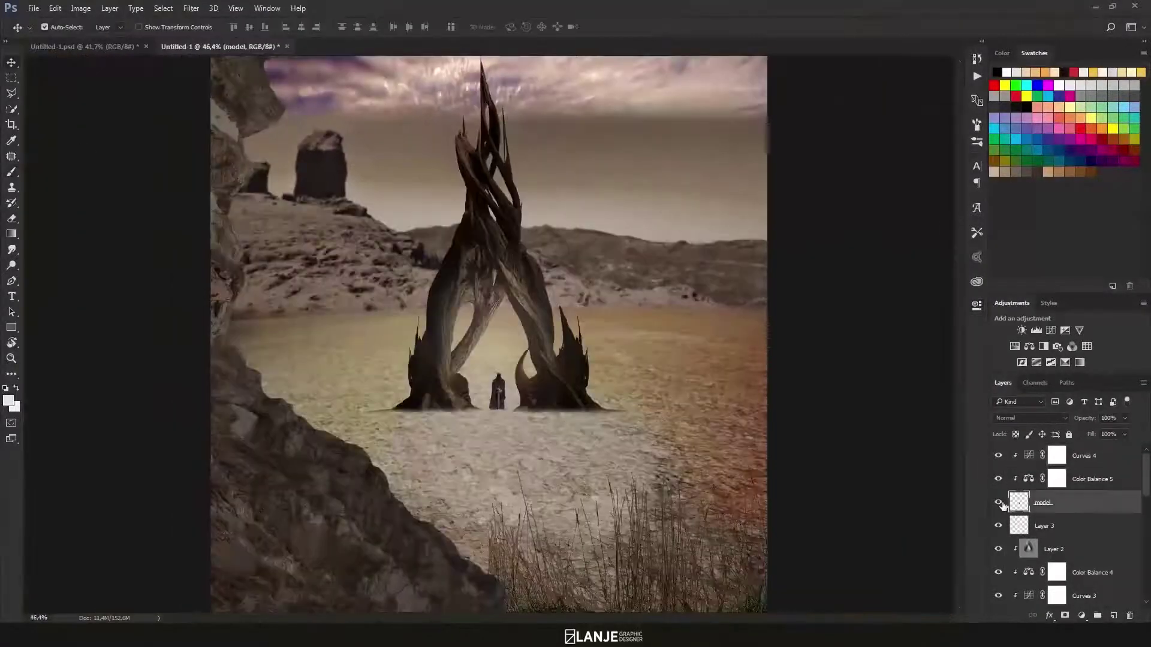
# Finish the hooded figure's slanted shadow and blend it in Overlay mode.
pyautogui.click(999, 503)
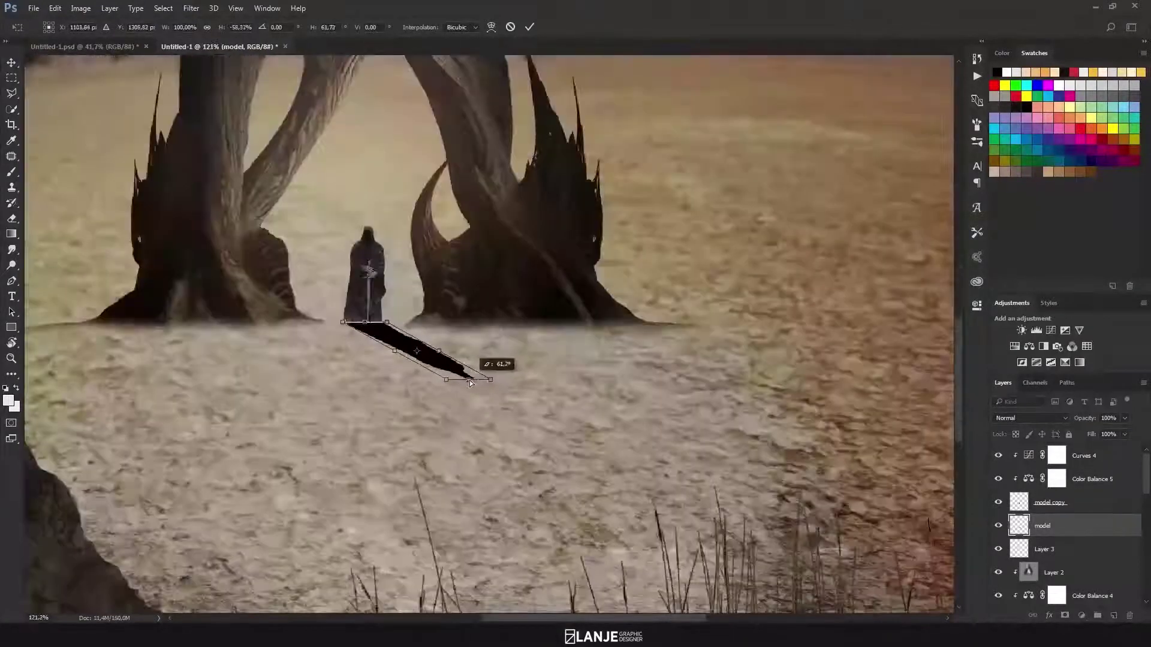
pyautogui.press('Return')
pyautogui.click(1030, 418)
pyautogui.click(1019, 298)
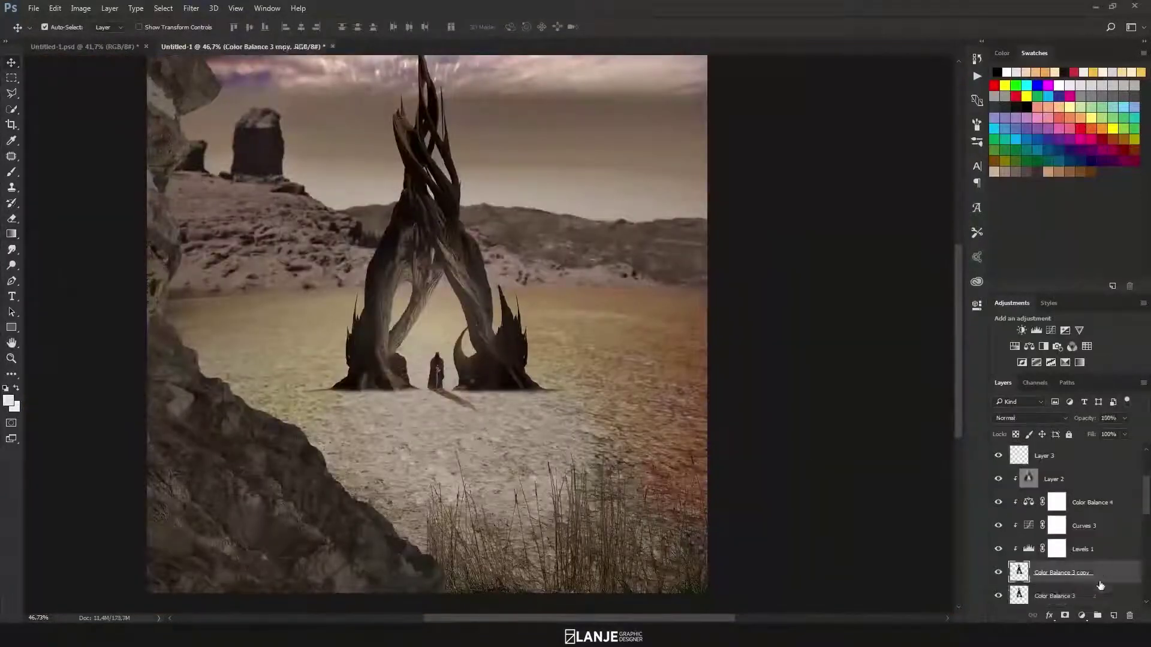
# Flip and skew the tree copy into a long ground shadow blended in Overlay.
pyautogui.hotkey('ctrl', 't')
pyautogui.moveTo(463, 139); pyautogui.dragTo(462, 540)
pyautogui.scroll(3, 528, 359)
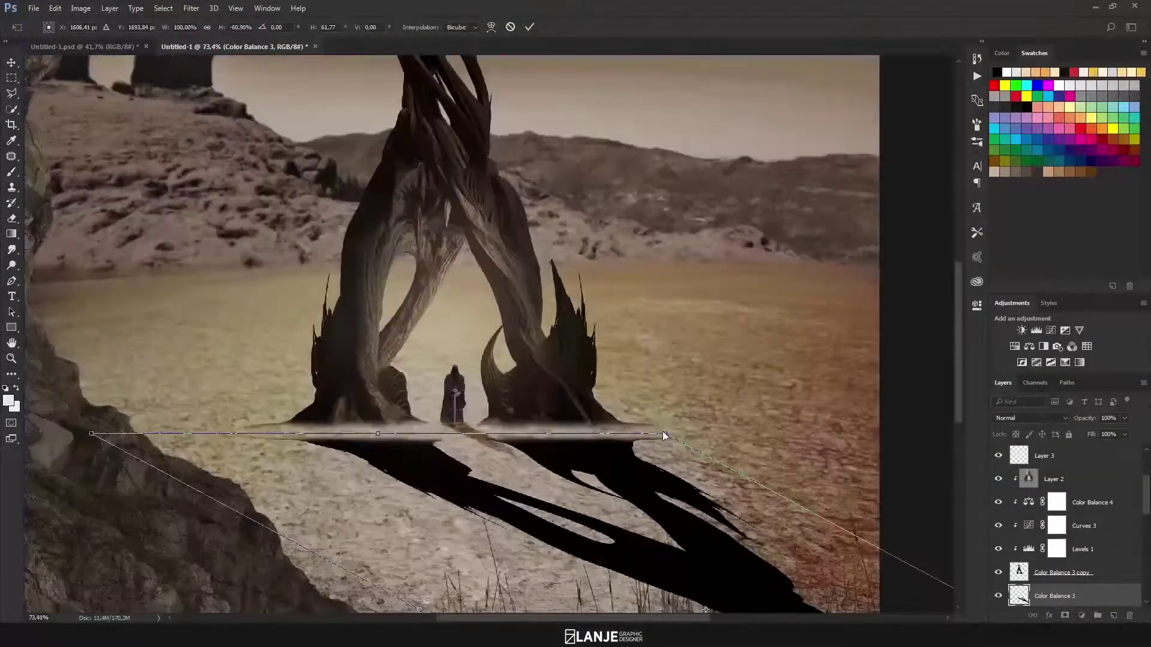
pyautogui.moveTo(659, 423)
pyautogui.mouseDown()
pyautogui.moveTo(83, 422)
pyautogui.moveTo(78, 432)
pyautogui.mouseUp()
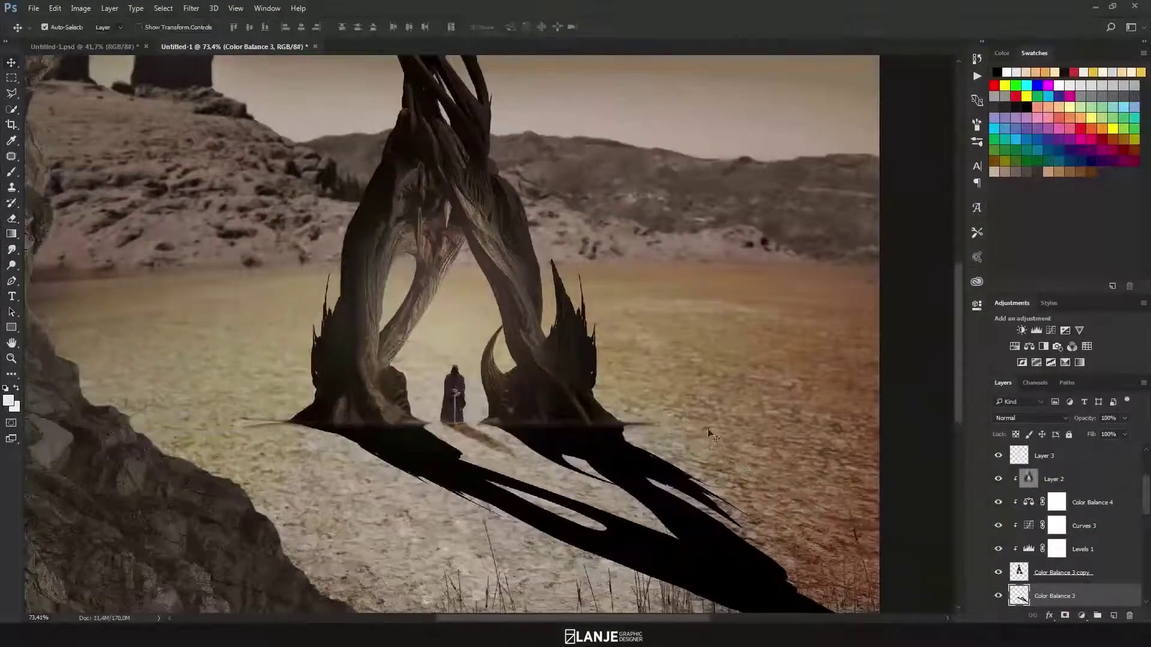
pyautogui.press('Return')
pyautogui.scroll(-2, 537, 402)
pyautogui.scroll(-2, 683, 426)
pyautogui.hotkey('shift', 'alt', 'o')
pyautogui.click(191, 8)
pyautogui.press('Escape')
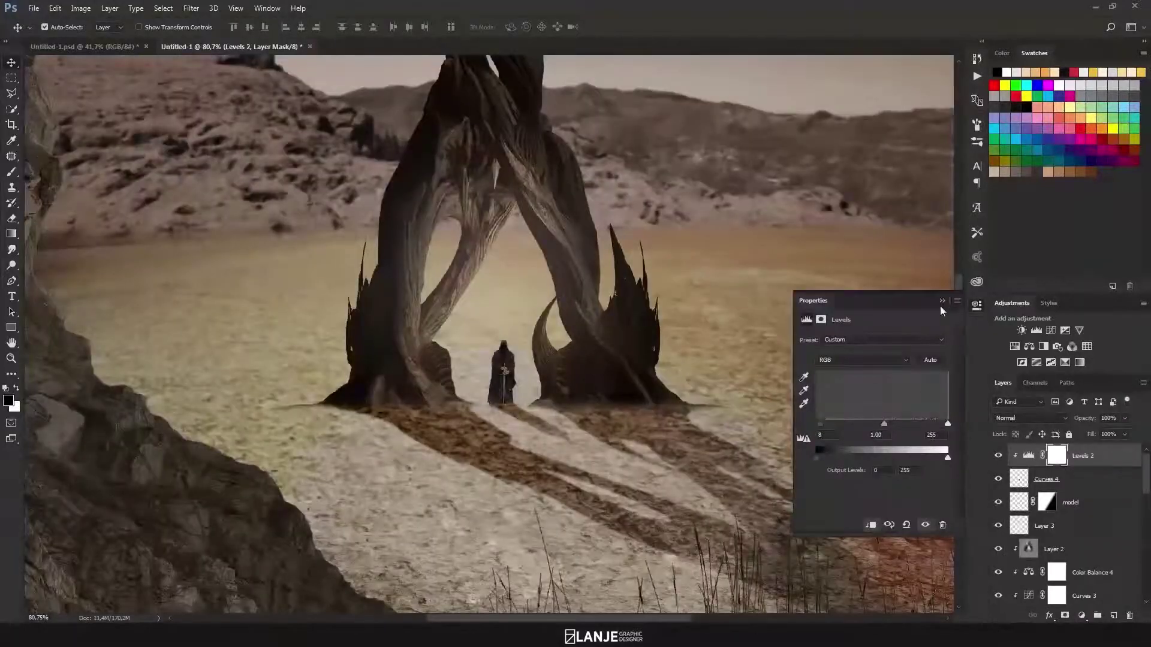
# Apply a Gaussian Blur smart filter to the Color Balance 3 copy layer.
pyautogui.click(941, 301)
pyautogui.click(191, 8)
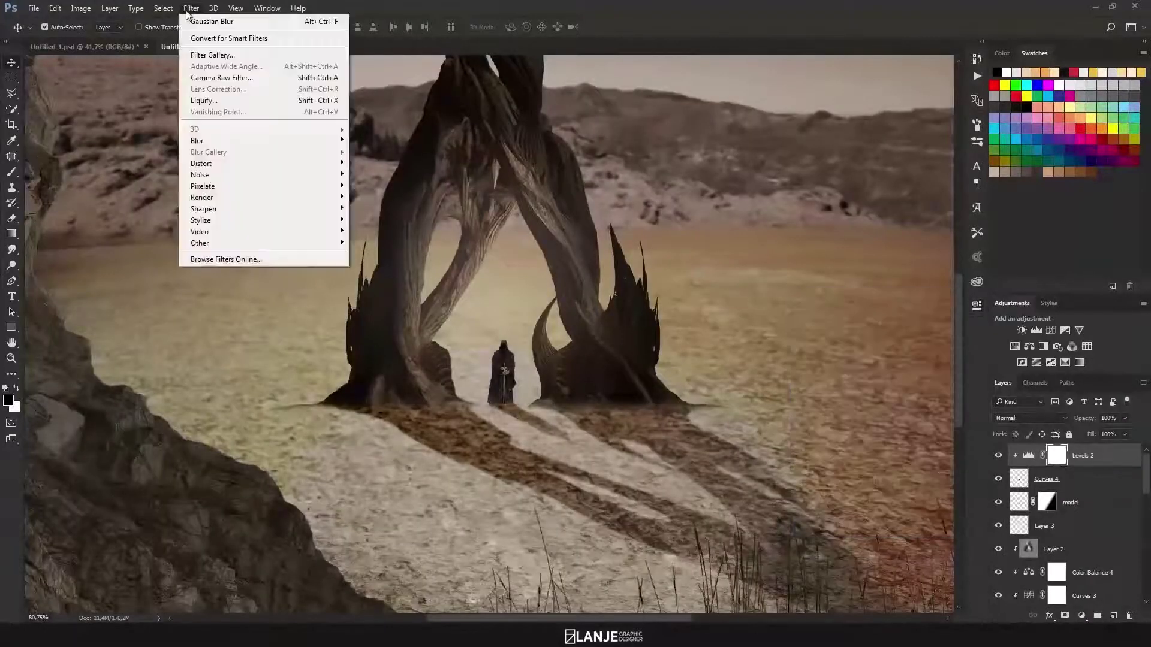
pyautogui.click(389, 192)
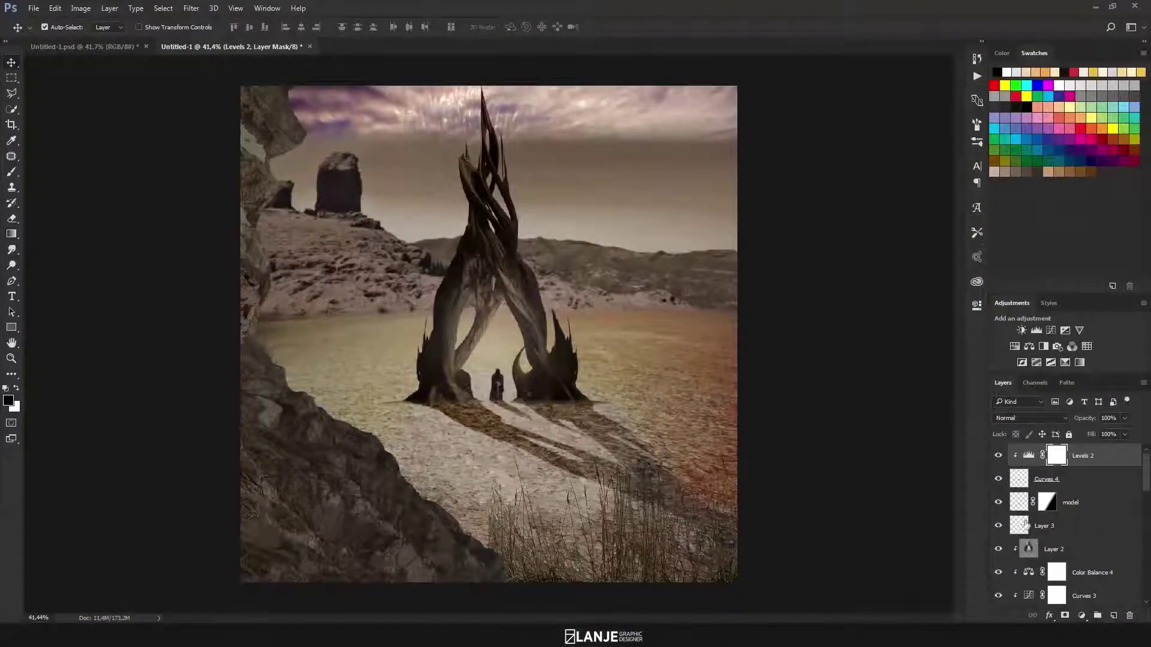
# Enlarge the brush to 477 and mask a spot of the Curves 3 adjustment.
pyautogui.scroll(-3, 1025, 526)
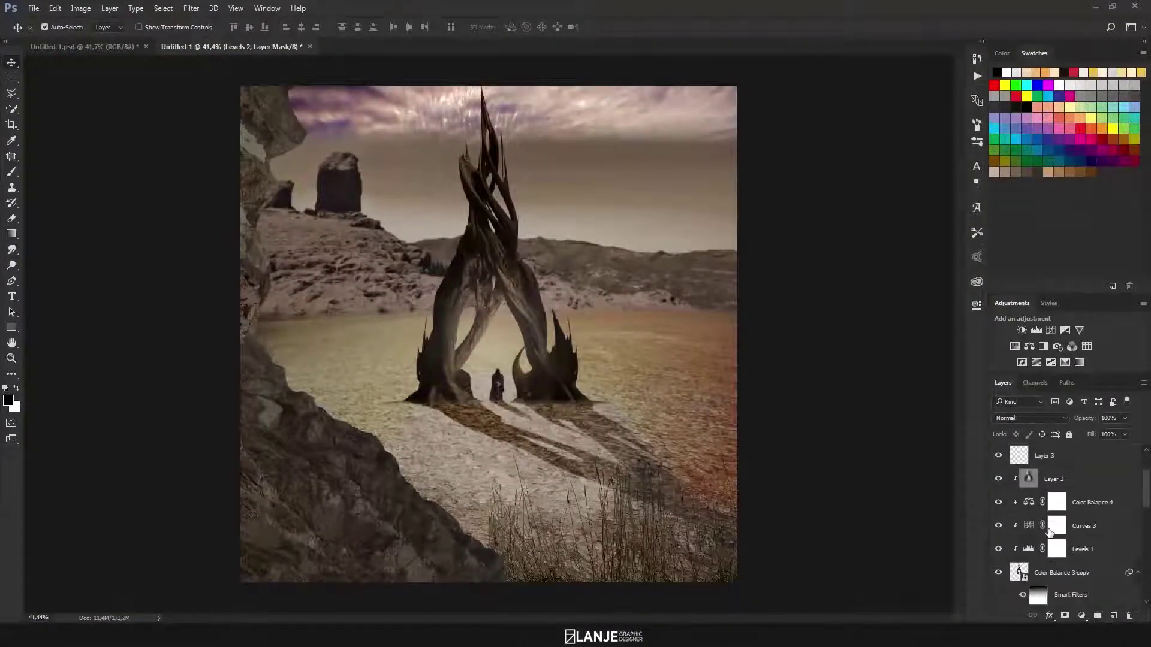
pyautogui.rightClick(485, 327)
pyautogui.click(502, 339)
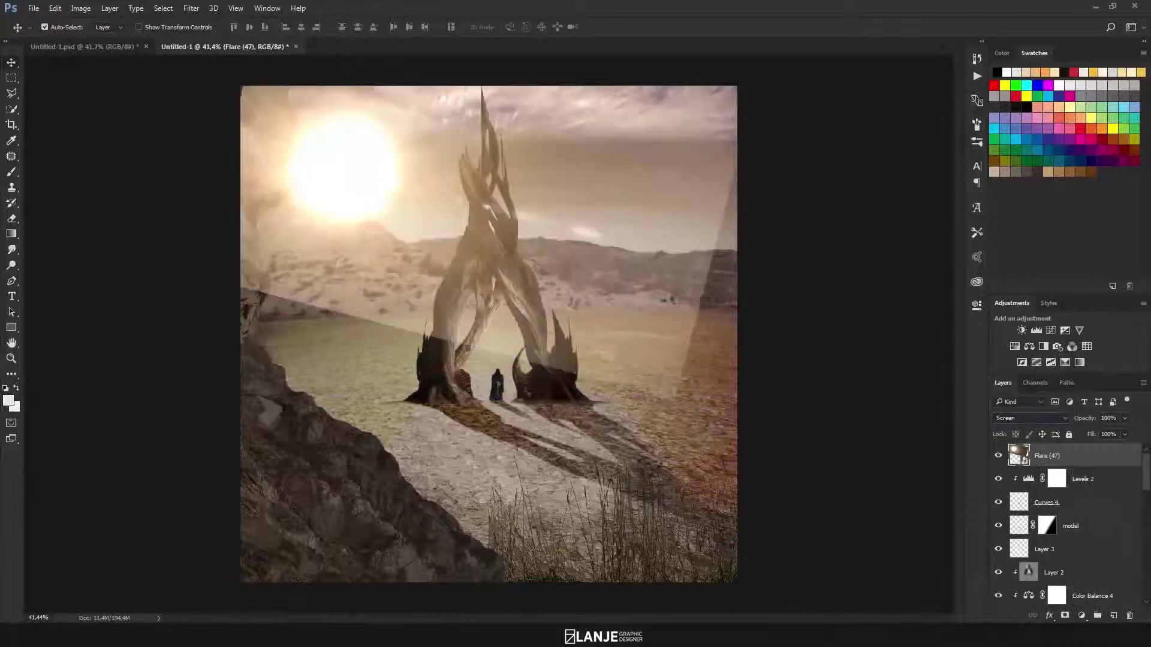
# Mask the Flare (47) glow off the foreground and arch, keeping it around the rock tower.
pyautogui.moveTo(252, 288); pyautogui.dragTo(539, 359)
pyautogui.moveTo(720, 359); pyautogui.dragTo(336, 120)
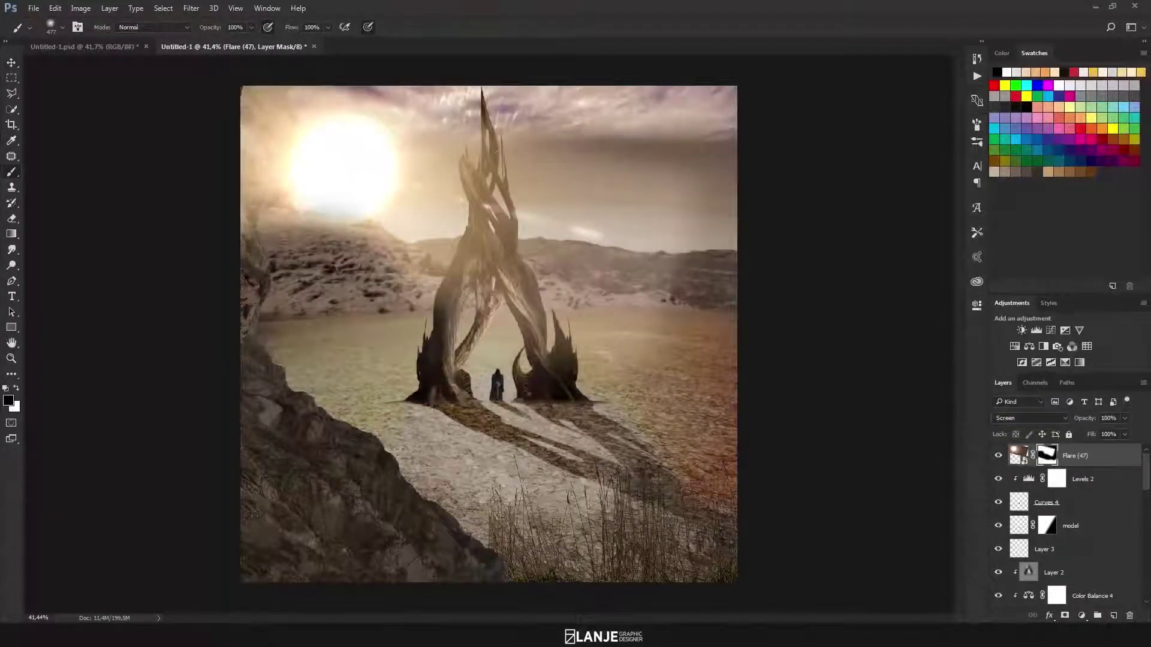
pyautogui.moveTo(540, 150); pyautogui.dragTo(493, 207)
pyautogui.scroll(5, 459, 282)
pyautogui.moveTo(479, 420)
pyautogui.mouseDown()
pyautogui.moveTo(693, 388)
pyautogui.moveTo(794, 473)
pyautogui.mouseUp()
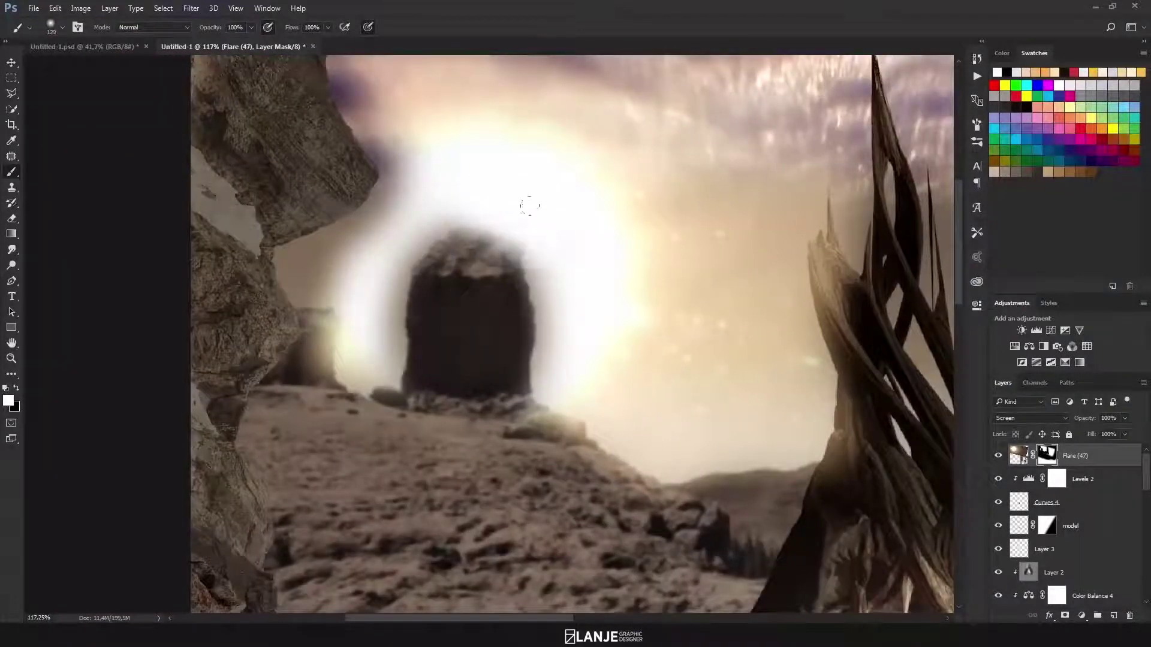
pyautogui.moveTo(529, 205); pyautogui.dragTo(700, 418)
pyautogui.press('x')
pyautogui.moveTo(839, 81); pyautogui.dragTo(751, 122)
pyautogui.moveTo(742, 212); pyautogui.dragTo(569, 211)
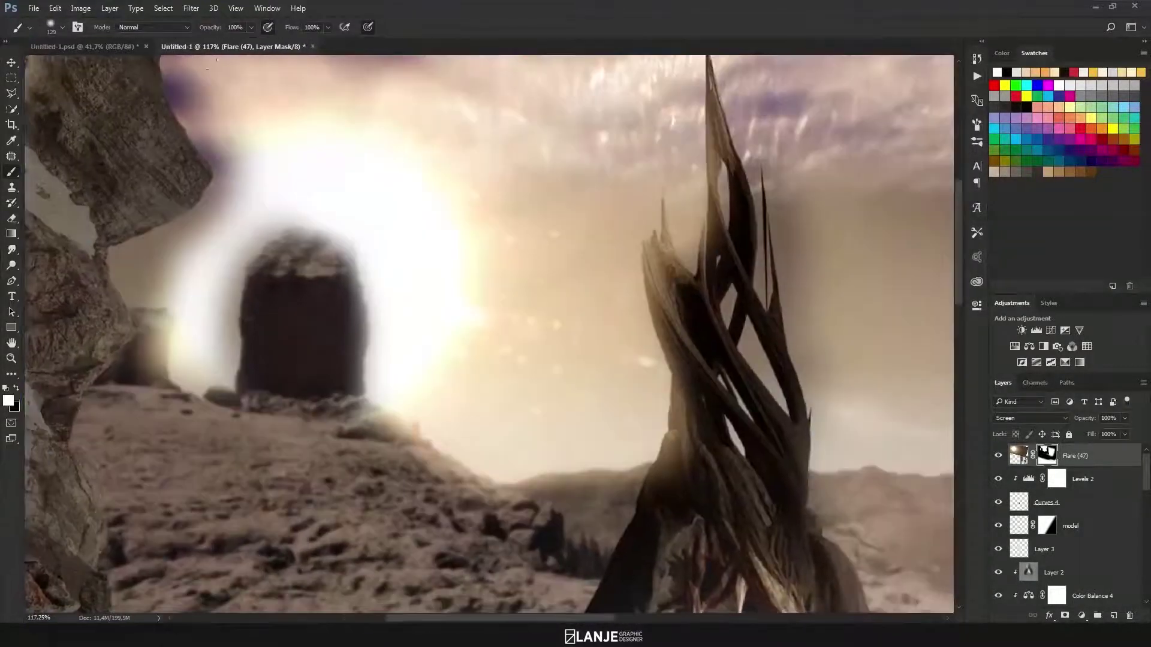
pyautogui.moveTo(207, 108)
pyautogui.mouseDown()
pyautogui.moveTo(141, 360)
pyautogui.moveTo(360, 180)
pyautogui.moveTo(389, 238)
pyautogui.mouseUp()
pyautogui.press('x')
pyautogui.scroll(-2, 389, 239)
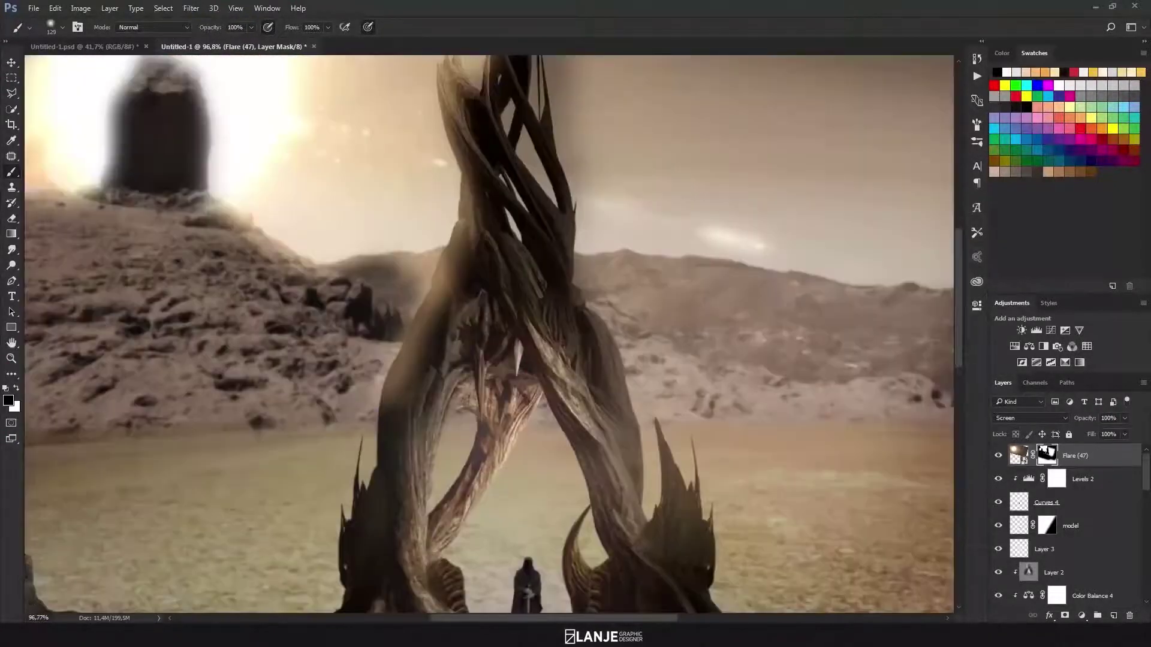
# Place and enlarge OpticalFlare4, set it to Screen at full opacity, and rotate it slightly.
pyautogui.press('v')
pyautogui.hotkey('ctrl', '0')
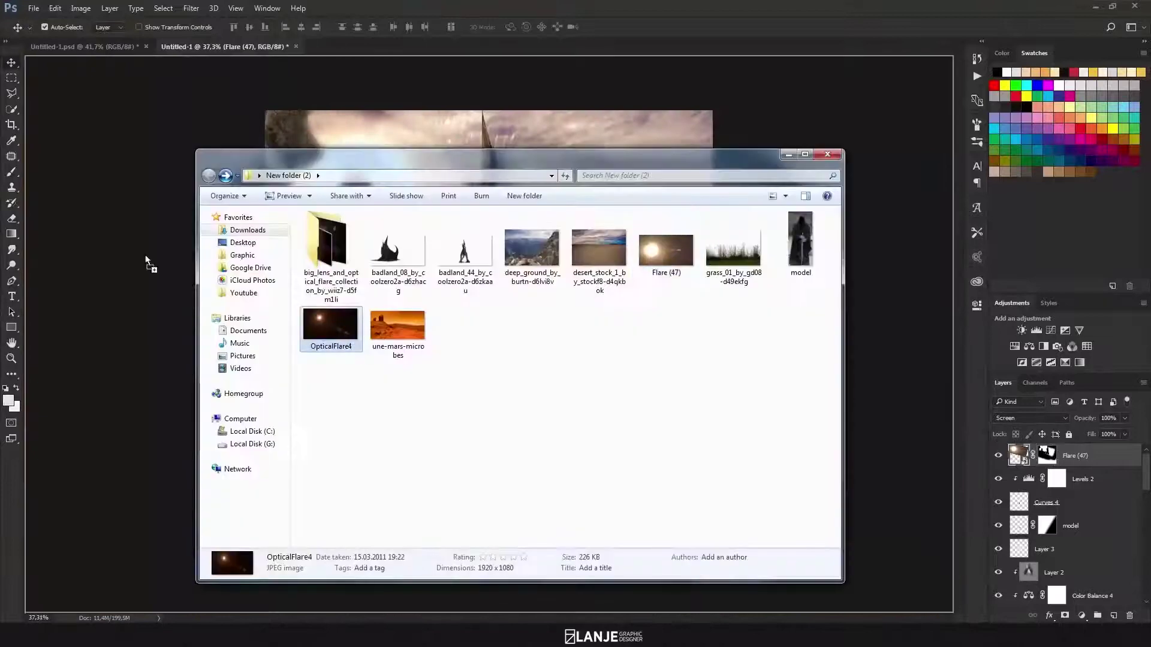
pyautogui.moveTo(329, 329); pyautogui.dragTo(456, 300)
pyautogui.moveTo(682, 241)
pyautogui.mouseDown()
pyautogui.moveTo(701, 278)
pyautogui.moveTo(680, 264)
pyautogui.mouseUp()
pyautogui.press('Return')
pyautogui.hotkey('shift', 'alt', 's')
pyautogui.press('0')
pyautogui.hotkey('ctrl', 't')
pyautogui.press('Return')
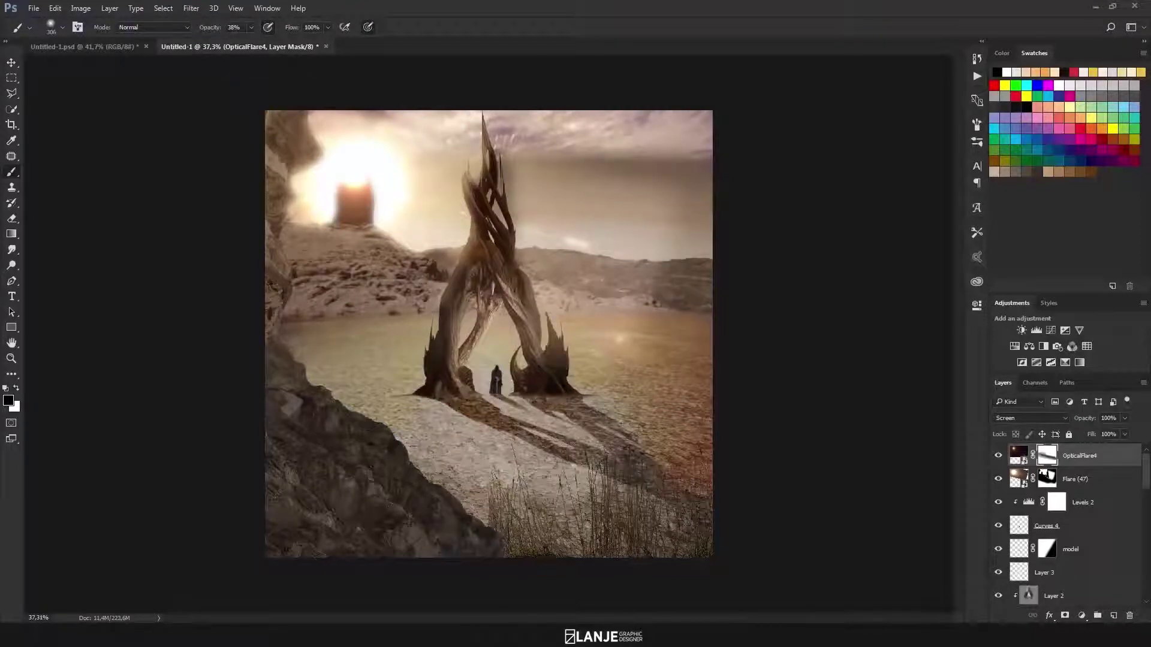
# Add a sepia Gradient Map 1 in Soft Light, then a Curves 5 adjustment.
pyautogui.click(1082, 615)
pyautogui.click(1107, 593)
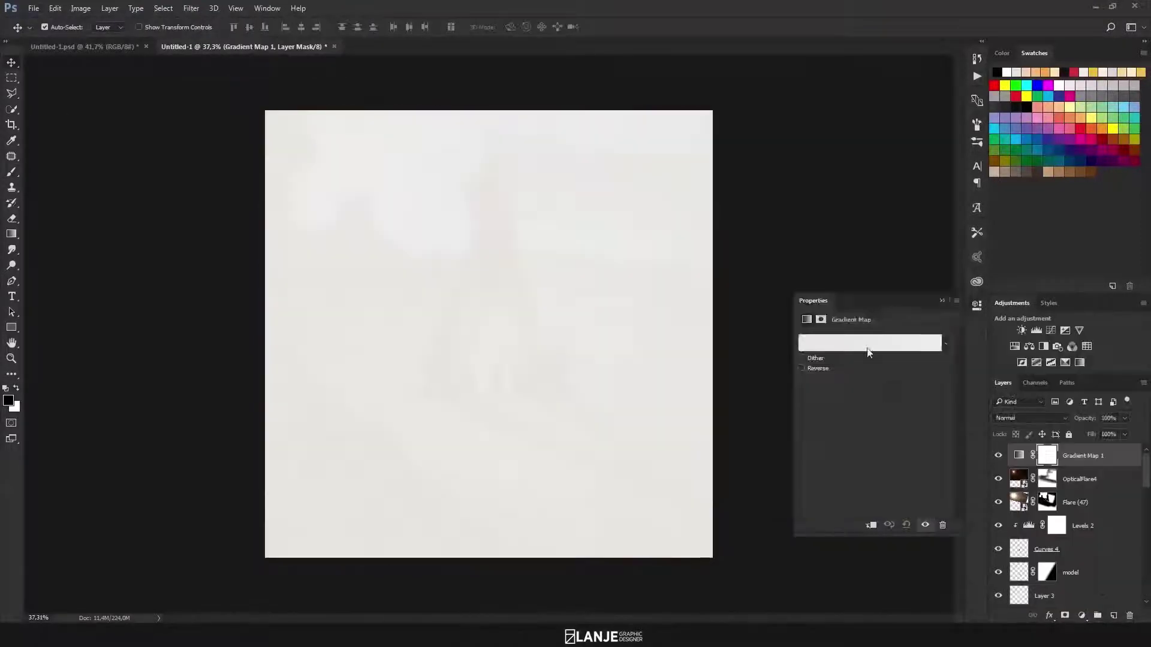
pyautogui.click(869, 342)
pyautogui.click(759, 304)
pyautogui.click(782, 306)
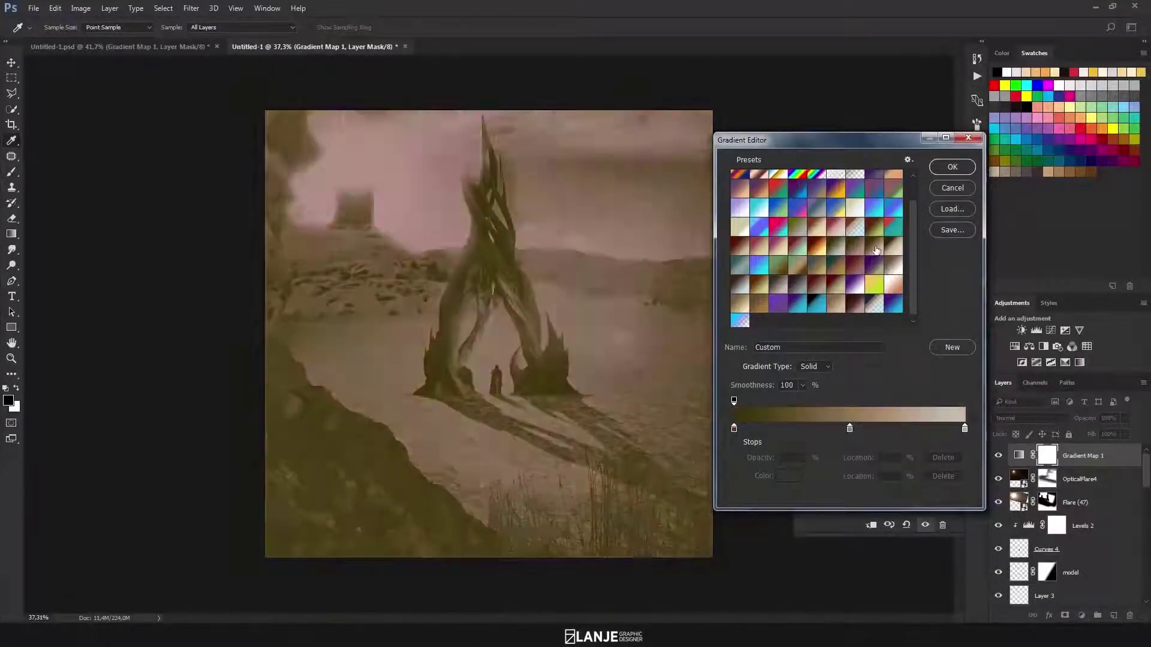
pyautogui.doubleClick(734, 428)
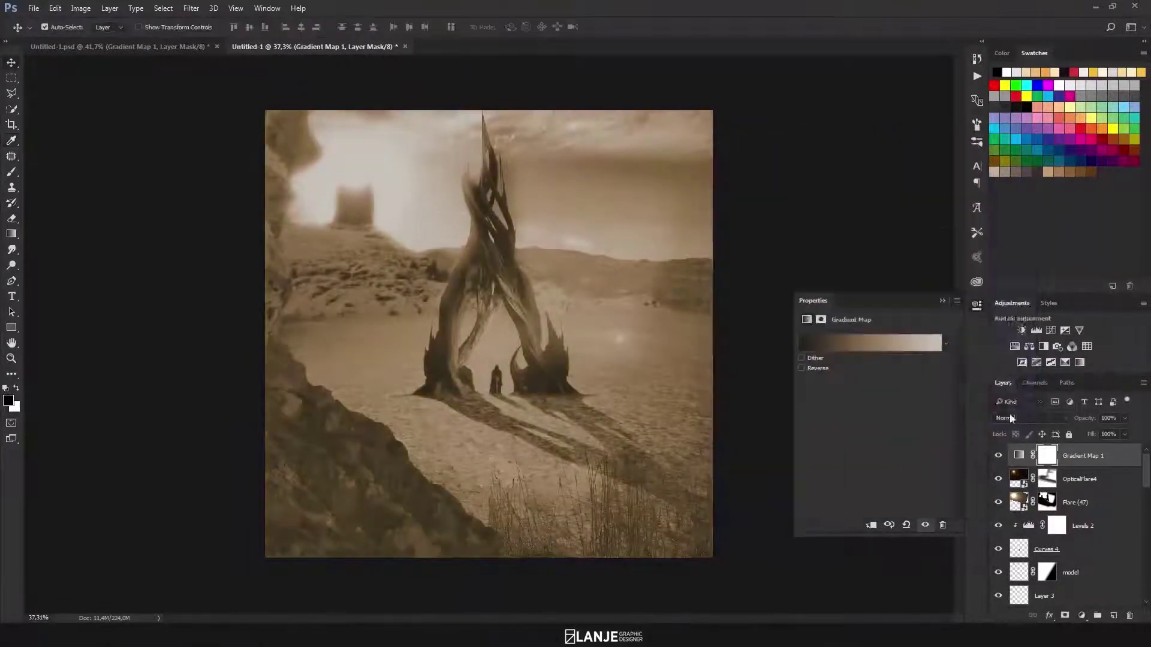
pyautogui.click(1029, 418)
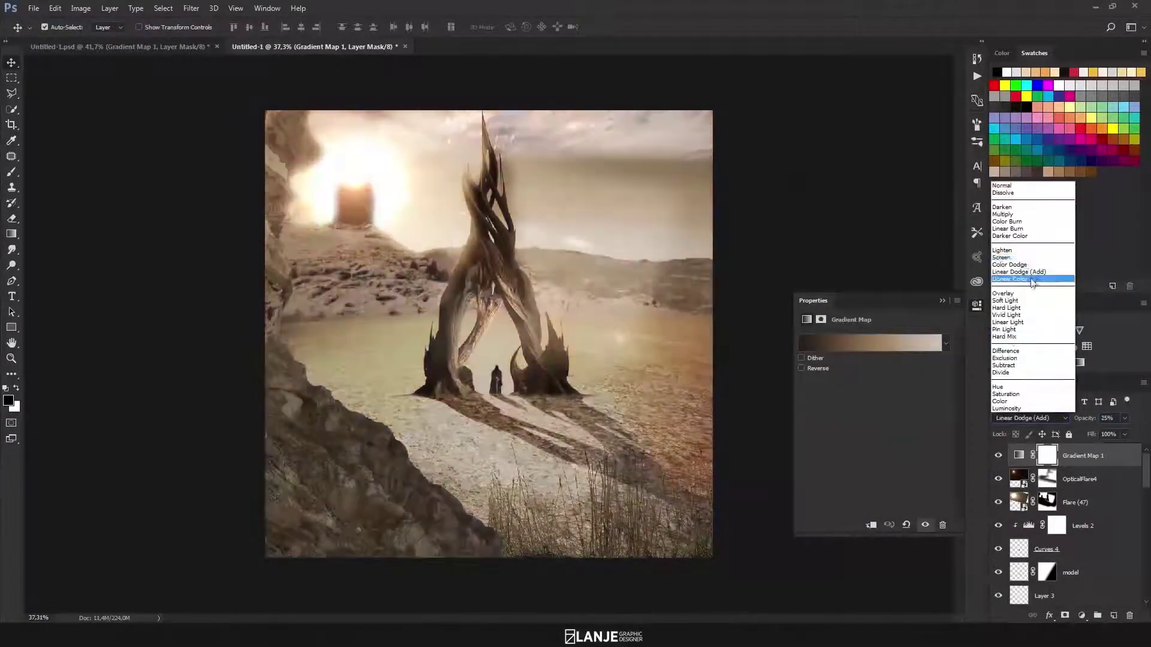
pyautogui.click(1009, 276)
pyautogui.click(1051, 331)
# Add a brown Gradient Map 2 set to Soft Light at 50% opacity.
pyautogui.click(1082, 616)
pyautogui.click(1019, 606)
pyautogui.click(869, 340)
pyautogui.doubleClick(733, 428)
pyautogui.click(769, 379)
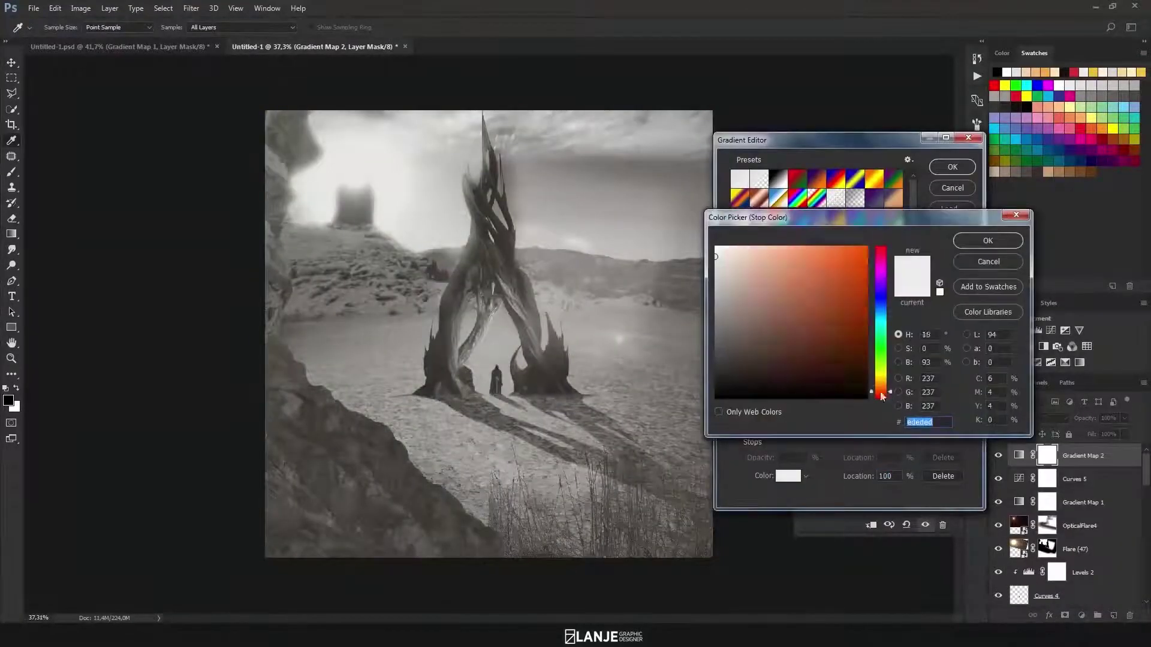
pyautogui.moveTo(880, 386); pyautogui.dragTo(881, 369)
pyautogui.click(814, 355)
pyautogui.click(988, 241)
pyautogui.click(953, 167)
pyautogui.hotkey('shift', 'alt', 'f')
pyautogui.press('5')
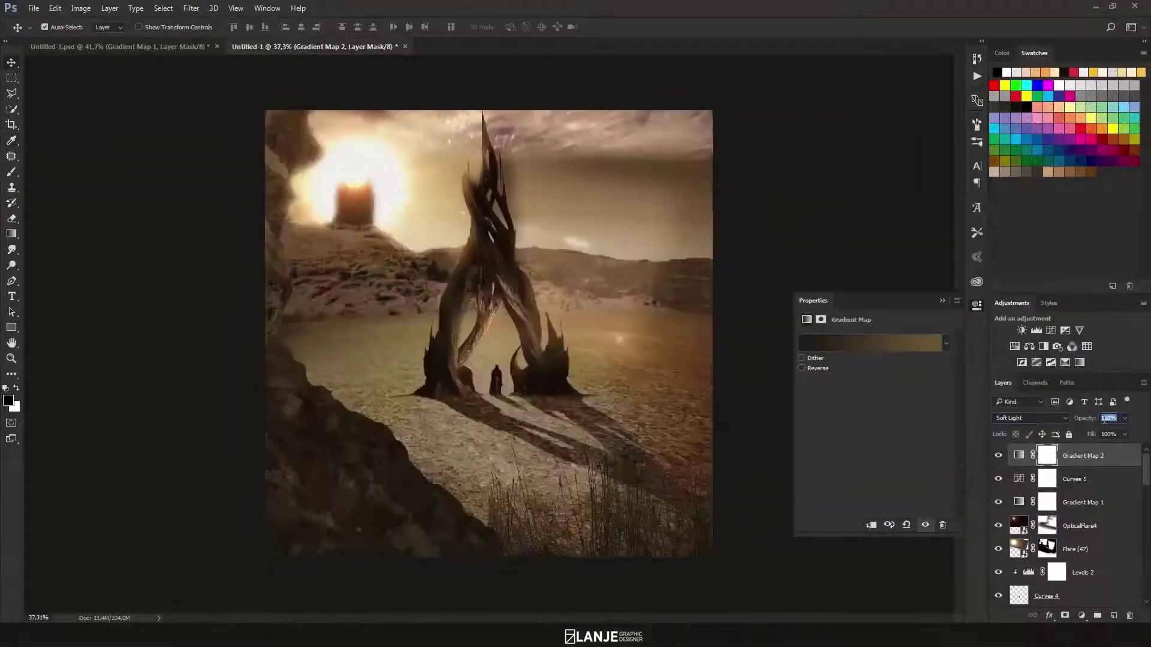
# Paint black at 100% on Gradient Map 2's mask to hide the brown grade in places.
pyautogui.click(1047, 455)
pyautogui.press('0')
pyautogui.moveTo(294, 150); pyautogui.dragTo(420, 479)
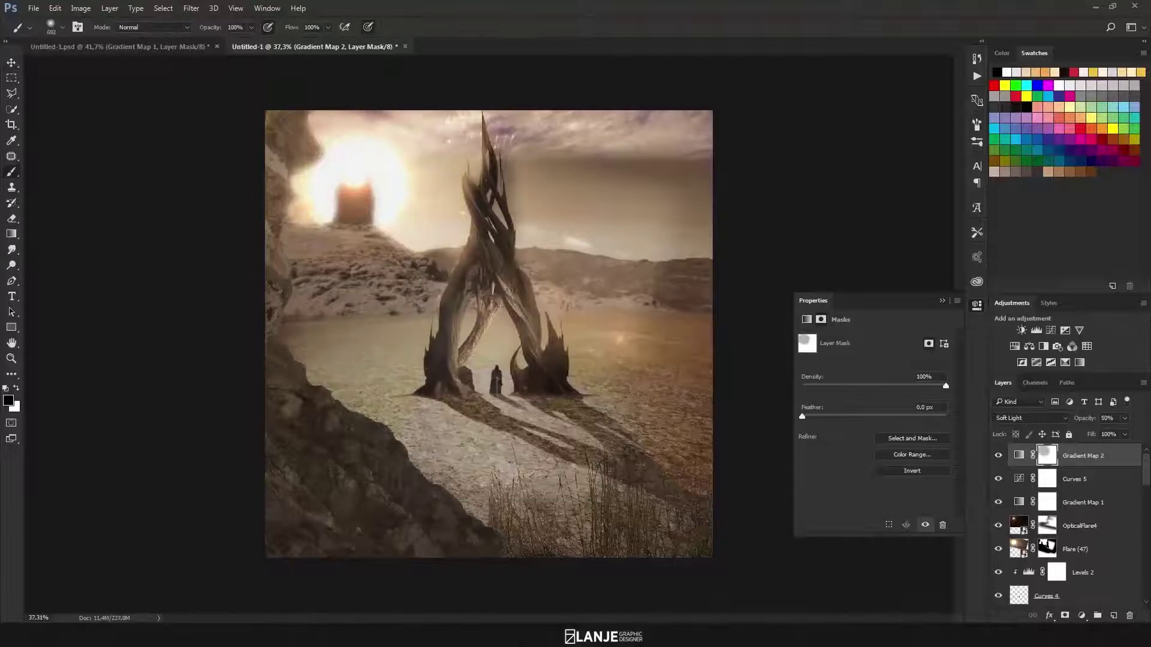
pyautogui.moveTo(335, 389); pyautogui.dragTo(527, 527)
pyautogui.moveTo(558, 150); pyautogui.dragTo(576, 389)
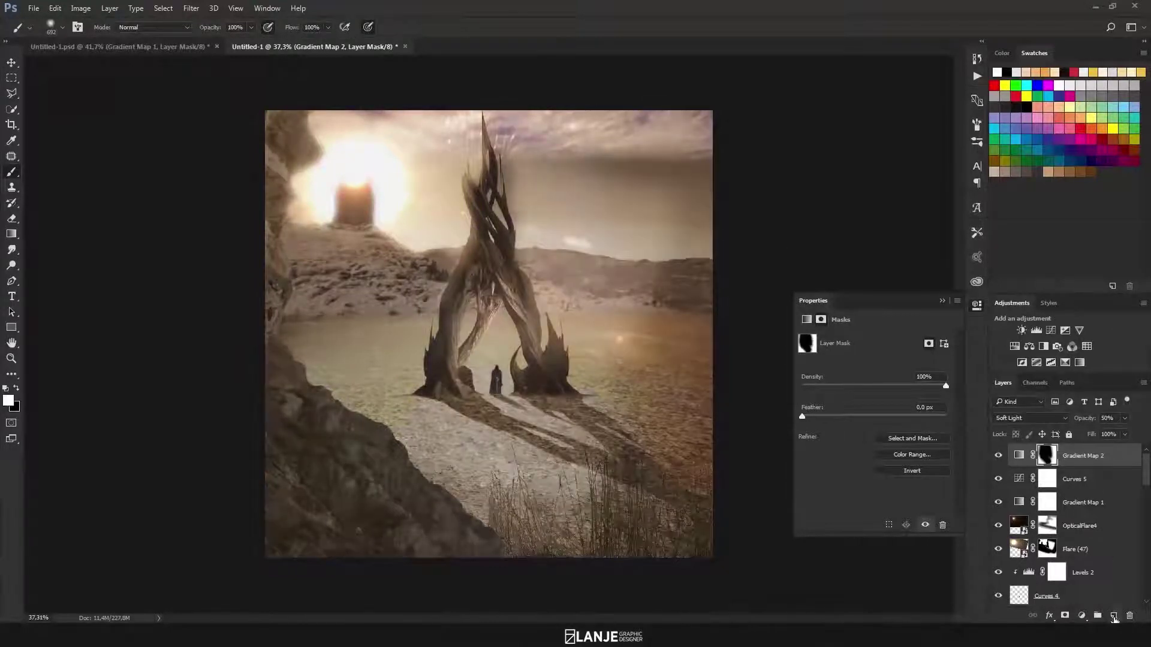
# Add a new empty Layer 4 and adjust the brush size and foreground colour.
pyautogui.click(1114, 618)
pyautogui.rightClick(358, 180)
pyautogui.rightClick(377, 203)
pyautogui.click(8, 401)
# Paint a yellow glow over the sun on Layer 4, set to Screen at 25%.
pyautogui.click(386, 175)
pyautogui.click(988, 240)
pyautogui.click(360, 192)
pyautogui.click(1030, 418)
pyautogui.click(1037, 276)
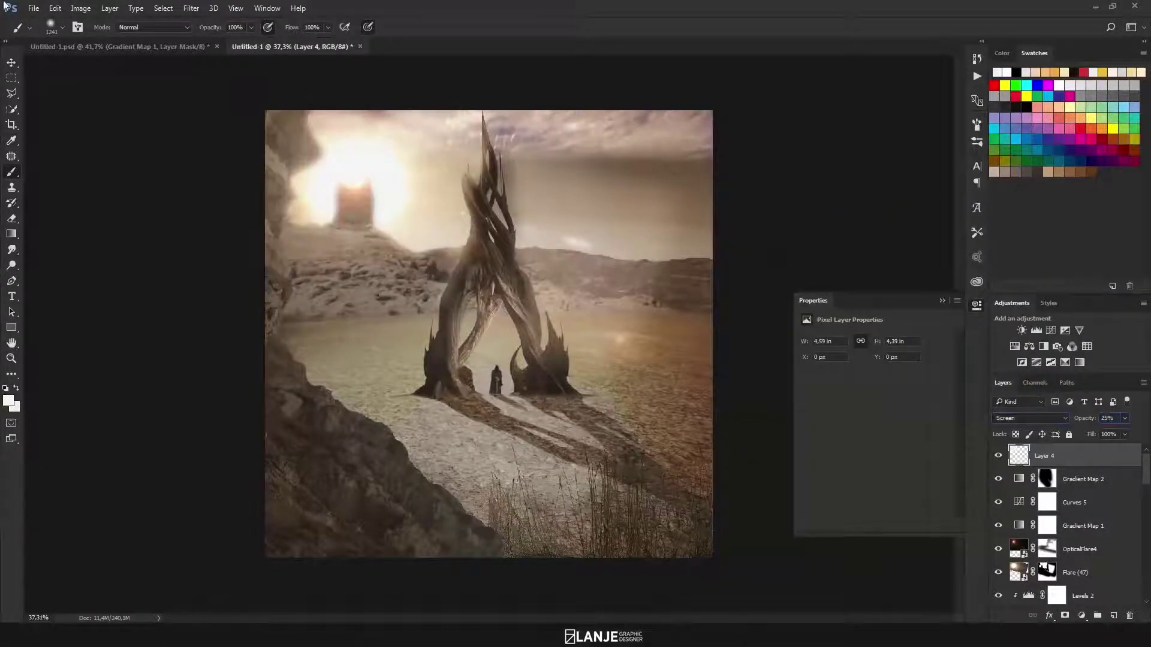
pyautogui.press('v')
pyautogui.keyDown('ctrl'); pyautogui.click(1067, 457); pyautogui.keyUp('ctrl')
# Grade the merged layer in Camera Raw: Temperature +12, Exposure +0.30, plus a Graduated Filter.
pyautogui.click(190, 8)
pyautogui.click(222, 75)
pyautogui.moveTo(1056, 188); pyautogui.dragTo(1059, 246)
pyautogui.click(1056, 265)
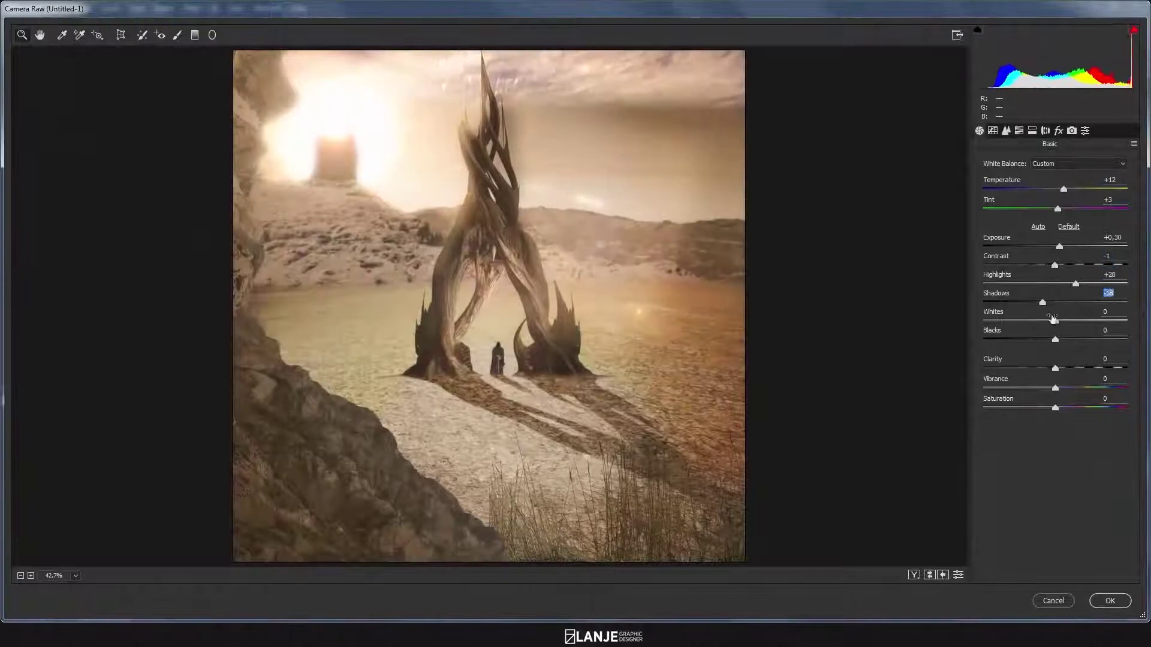
pyautogui.click(195, 35)
pyautogui.moveTo(228, 61); pyautogui.dragTo(550, 386)
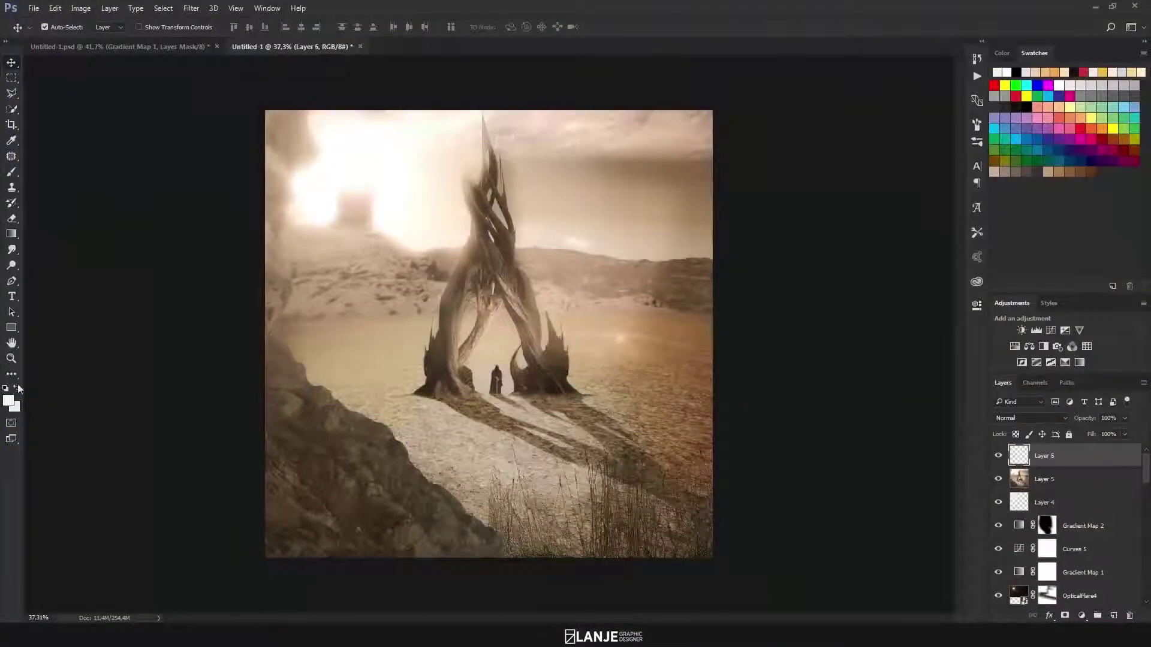
# Paint near-black over the arch on Layer 6, masked to the arch, in Overlay at 30%.
pyautogui.click(8, 400)
pyautogui.click(766, 375)
pyautogui.click(984, 238)
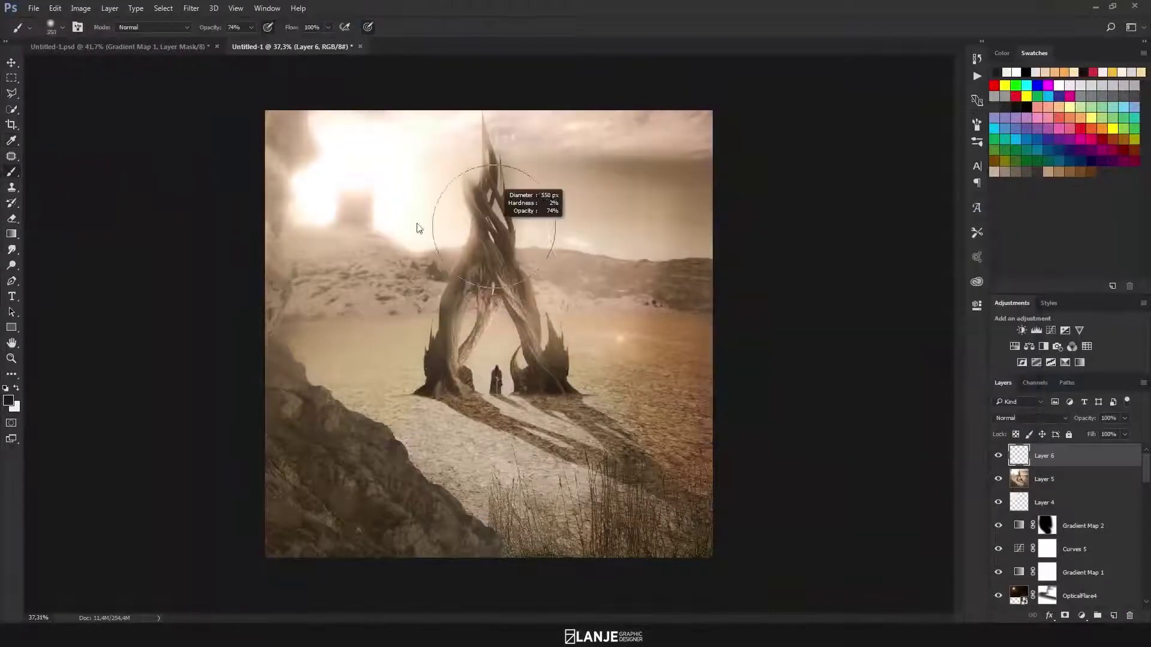
pyautogui.moveTo(492, 120); pyautogui.dragTo(540, 384)
pyautogui.moveTo(420, 384); pyautogui.dragTo(434, 301)
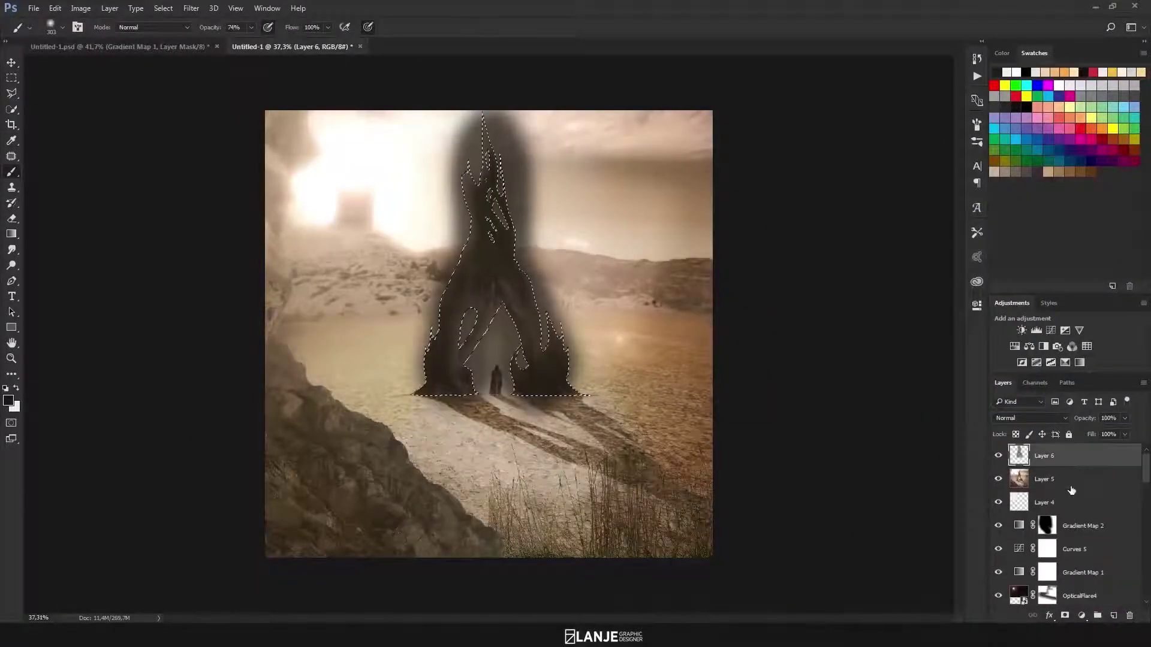
pyautogui.click(1030, 418)
pyautogui.click(1010, 334)
pyautogui.click(1105, 417)
pyautogui.write('30')
pyautogui.press('Return')
# Darken the left and right image edges on a new Layer 7.
pyautogui.hotkey('ctrl', 'shift', 'alt', 'n')
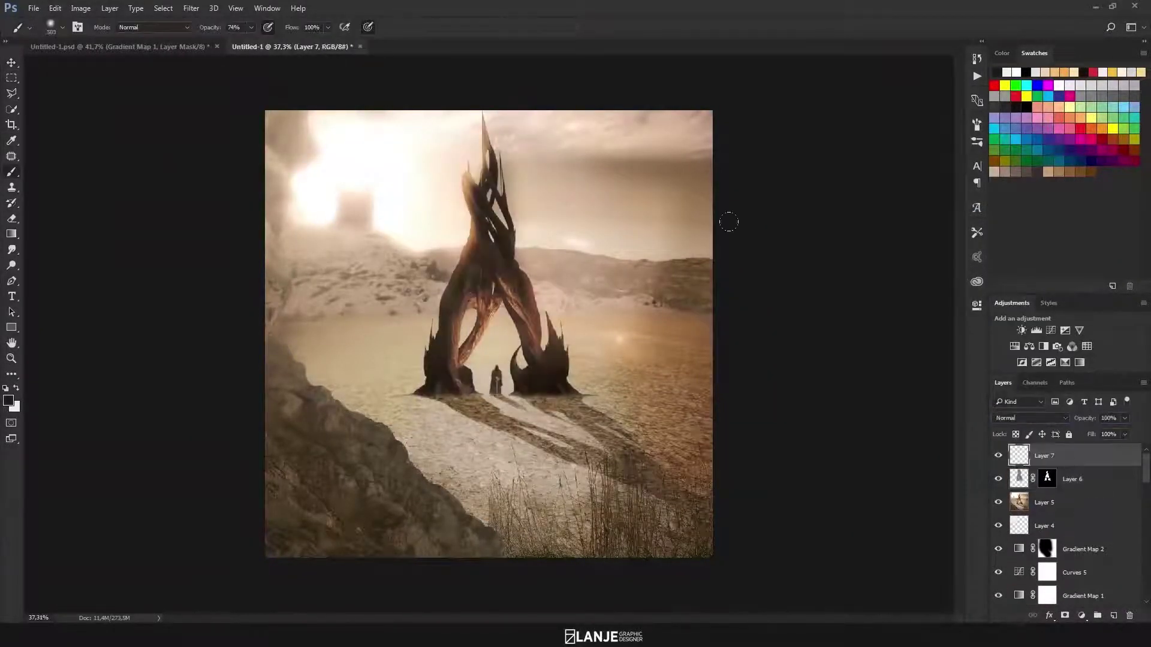
pyautogui.moveTo(671, 132); pyautogui.dragTo(672, 539)
pyautogui.moveTo(287, 540); pyautogui.dragTo(287, 132)
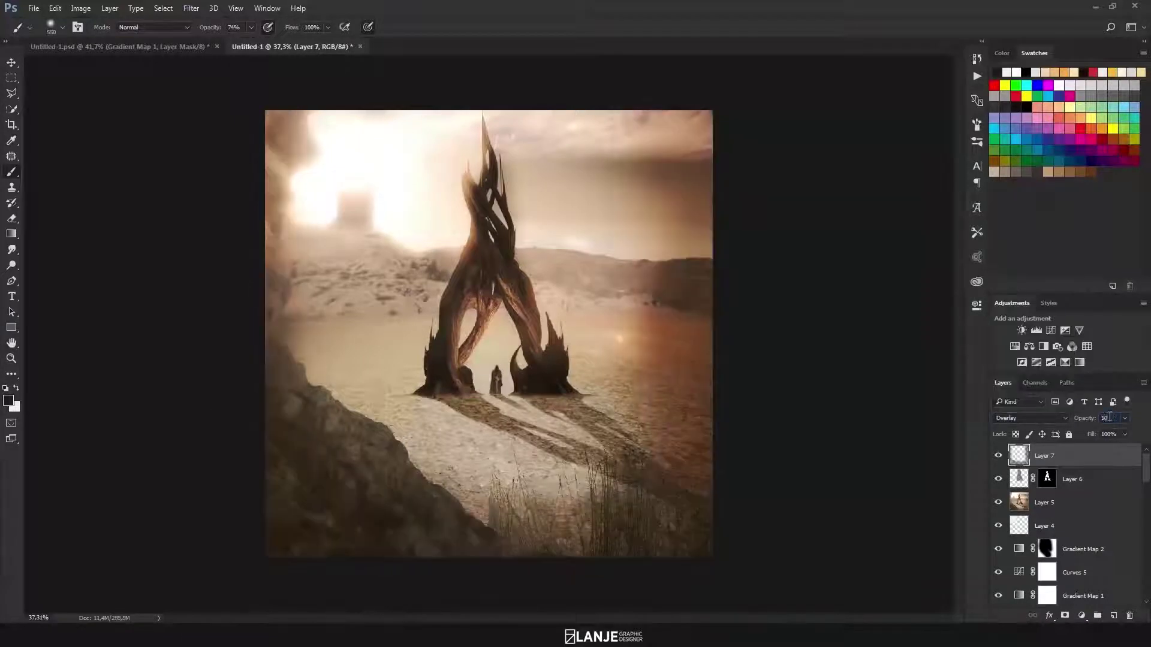